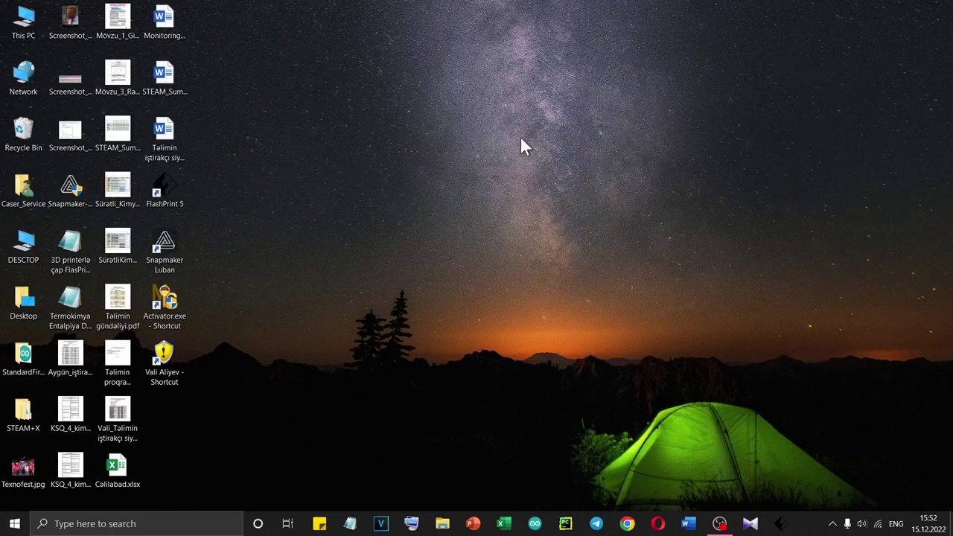
right_click(521, 138)
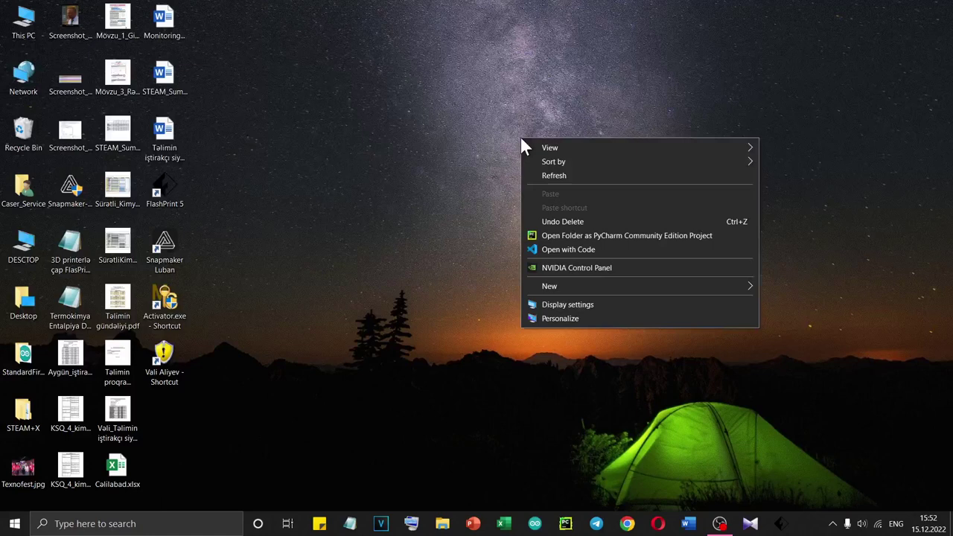
click(562, 176)
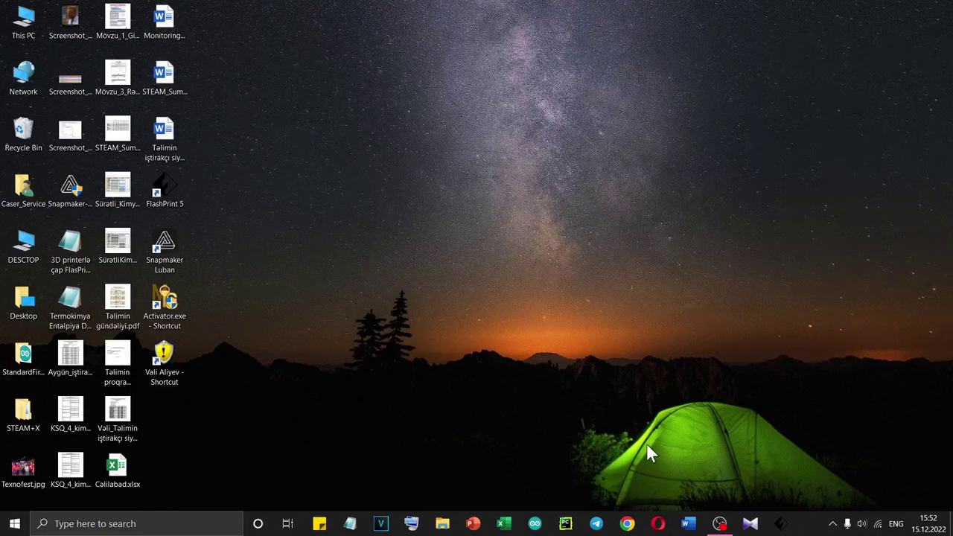
Step: Switch to Chrome, open canva.com in a new tab and close the AIS Forms tab
click(626, 524)
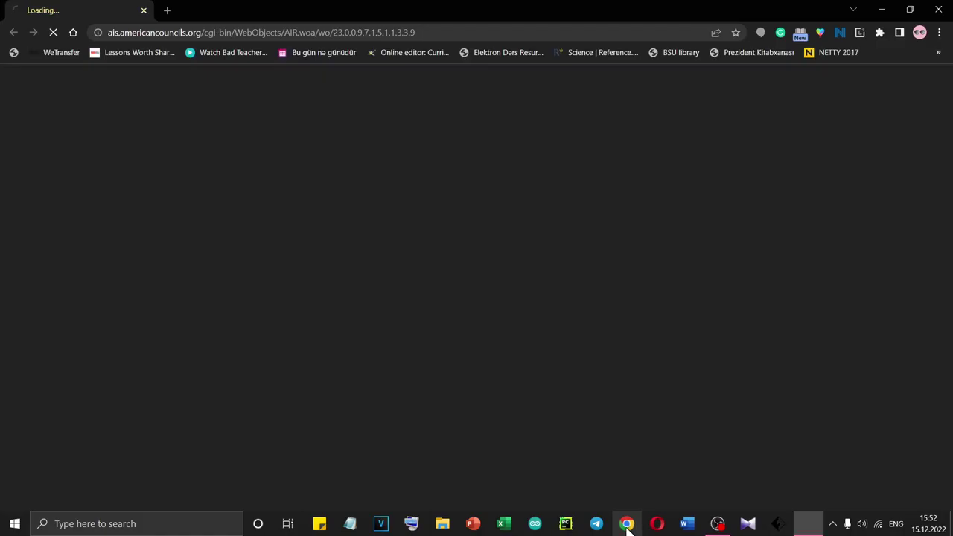
key(ctrl+t)
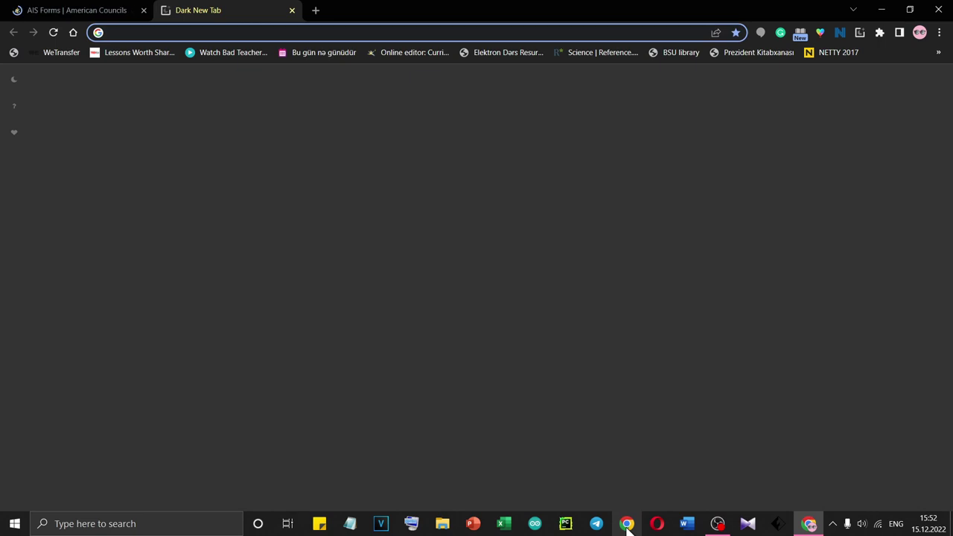
text(ca)
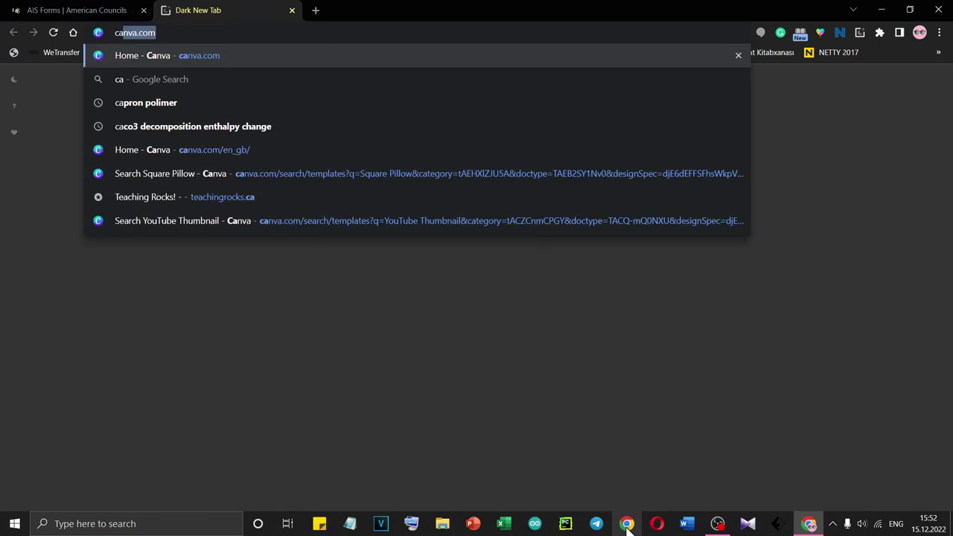
key(Return)
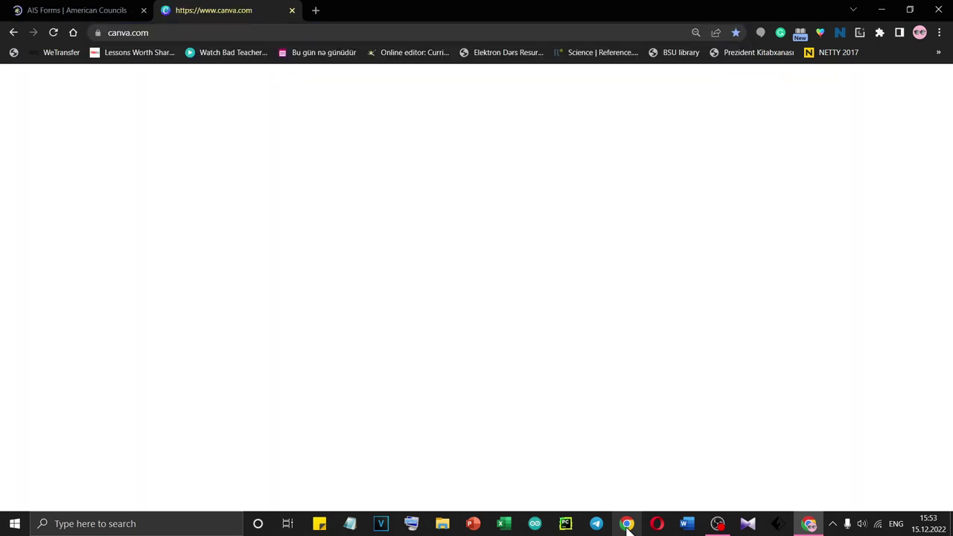
key(ctrl+shift+Tab)
key(ctrl+w)
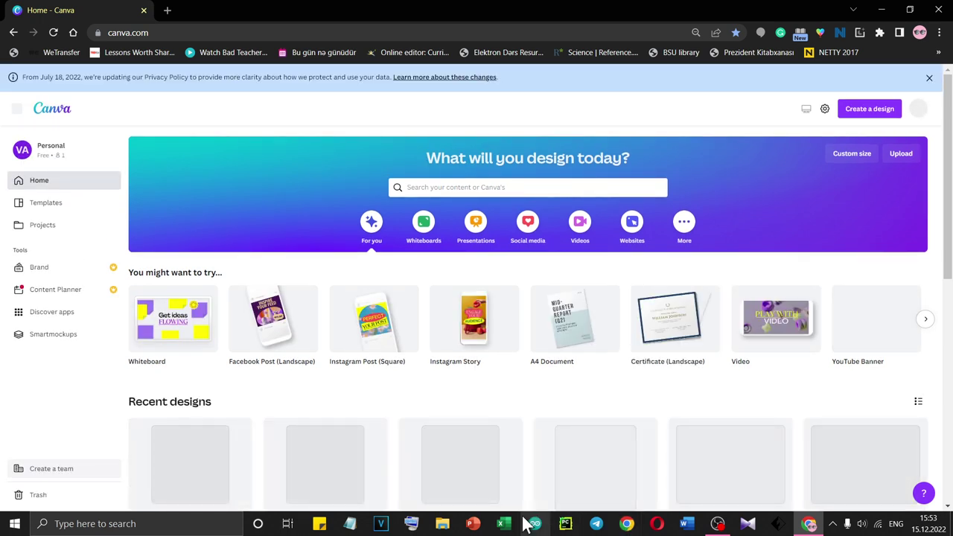
Step: Dismiss the privacy policy notice and show the browser in full screen
click(930, 79)
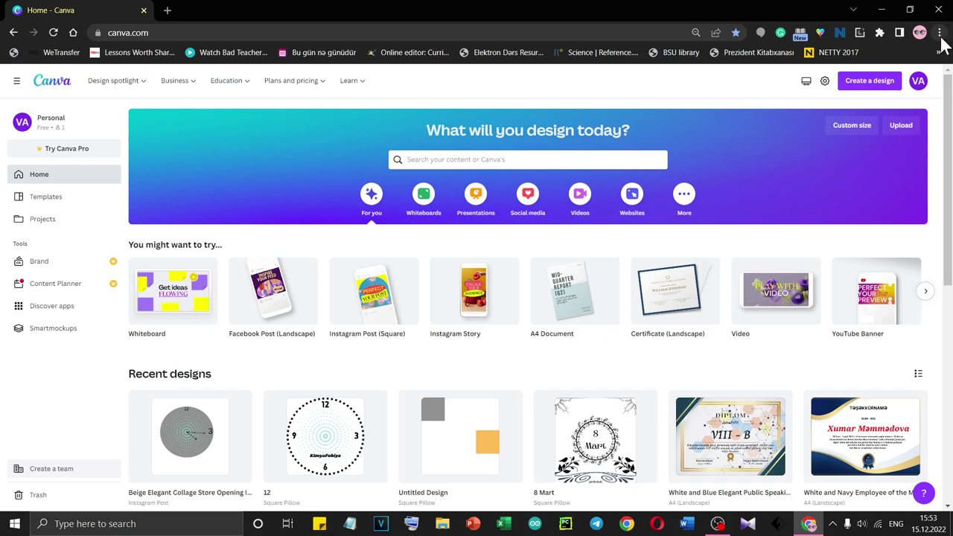
click(939, 32)
click(932, 148)
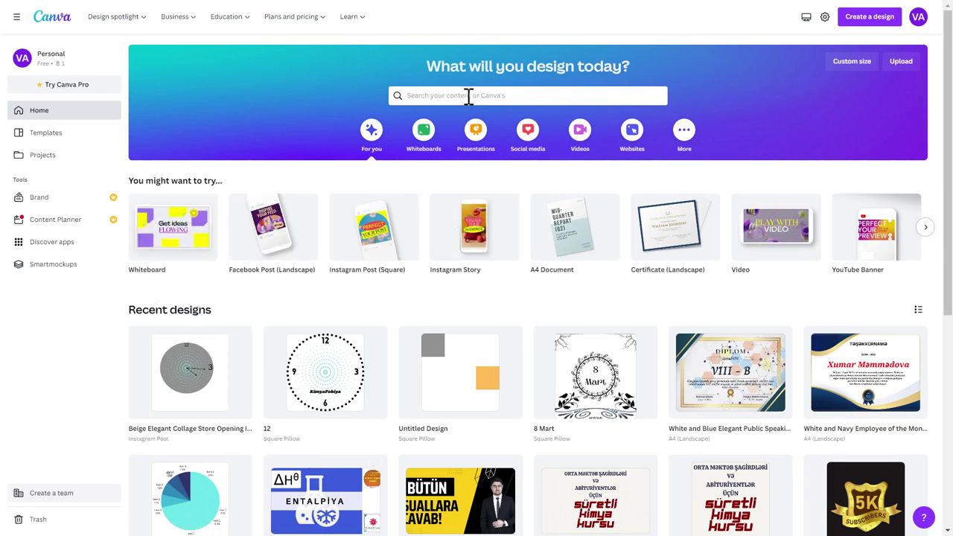
Step: Search for "square", choose the Square Pillow format and create a blank Square Pillow design
click(469, 96)
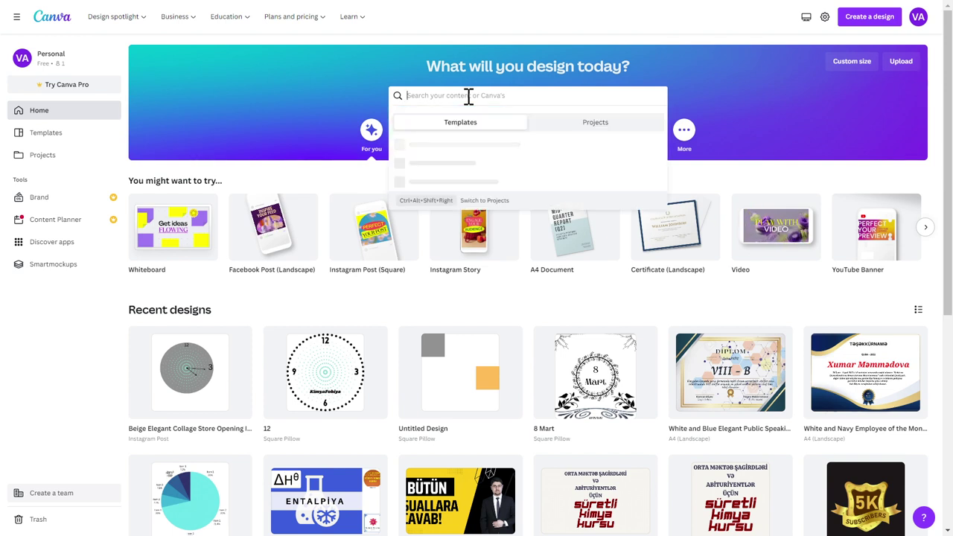
text(square)
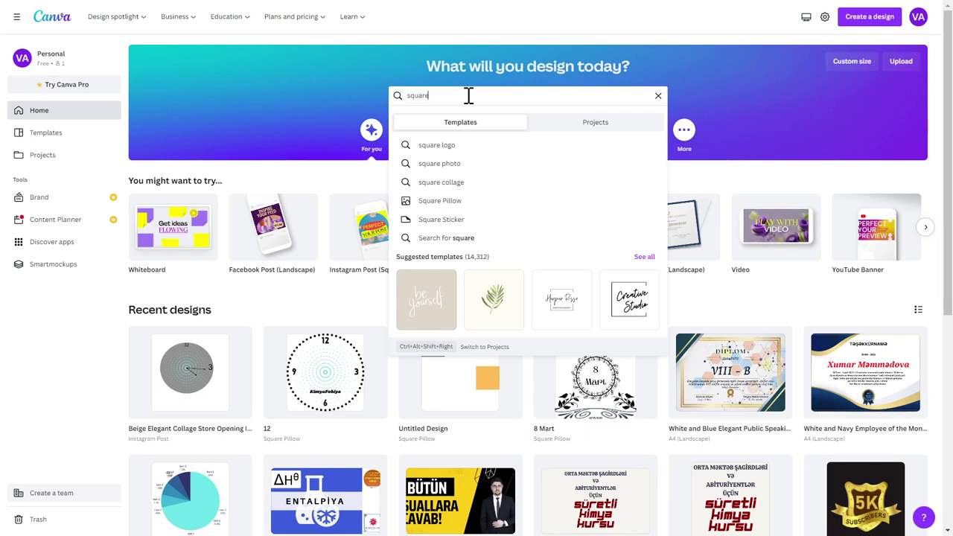
click(437, 209)
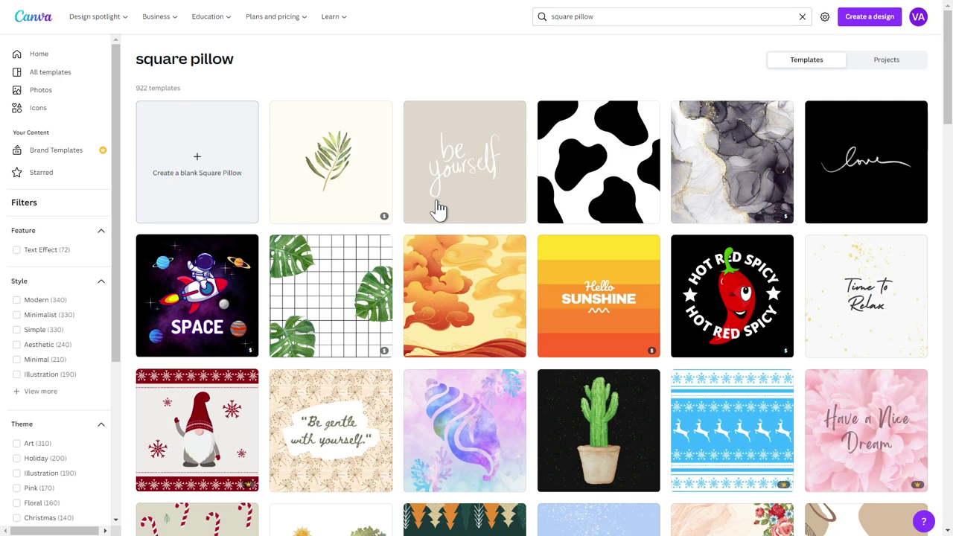
click(207, 182)
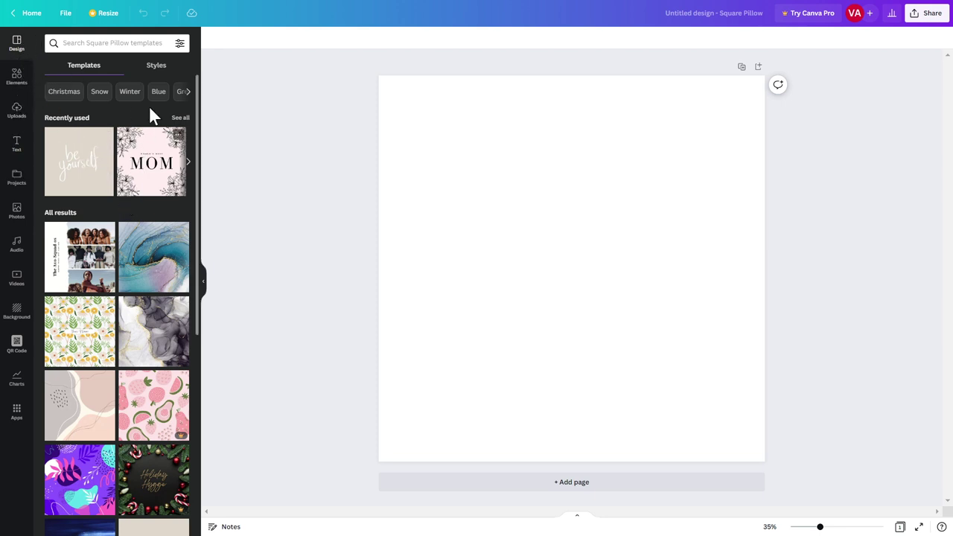
Step: Look through the design styles and templates, elements, uploaded images, text options and saved projects available to the blank design
click(158, 67)
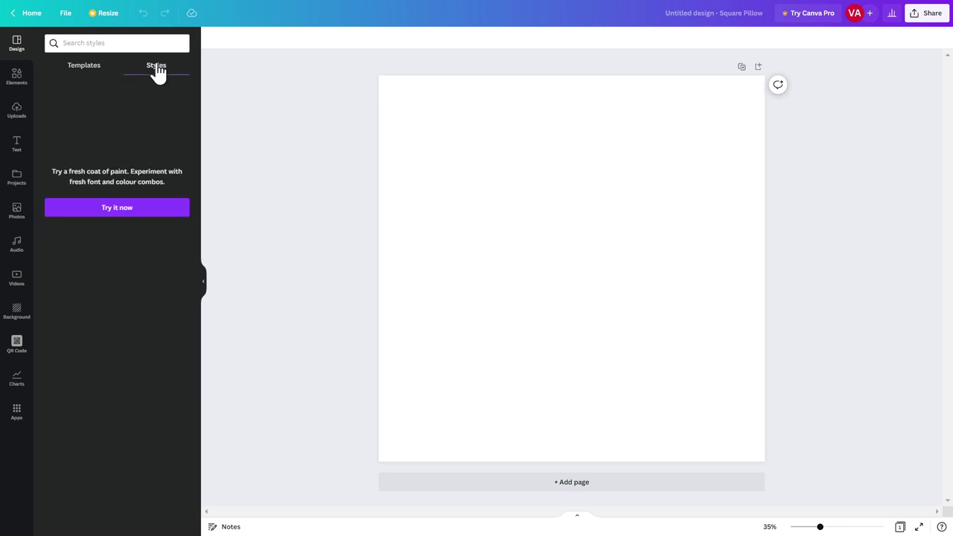
click(90, 77)
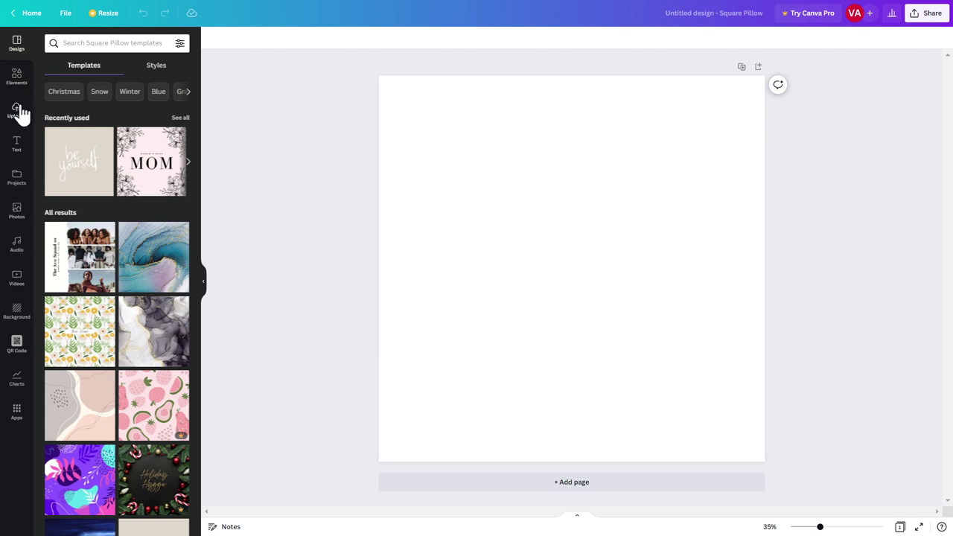
click(16, 81)
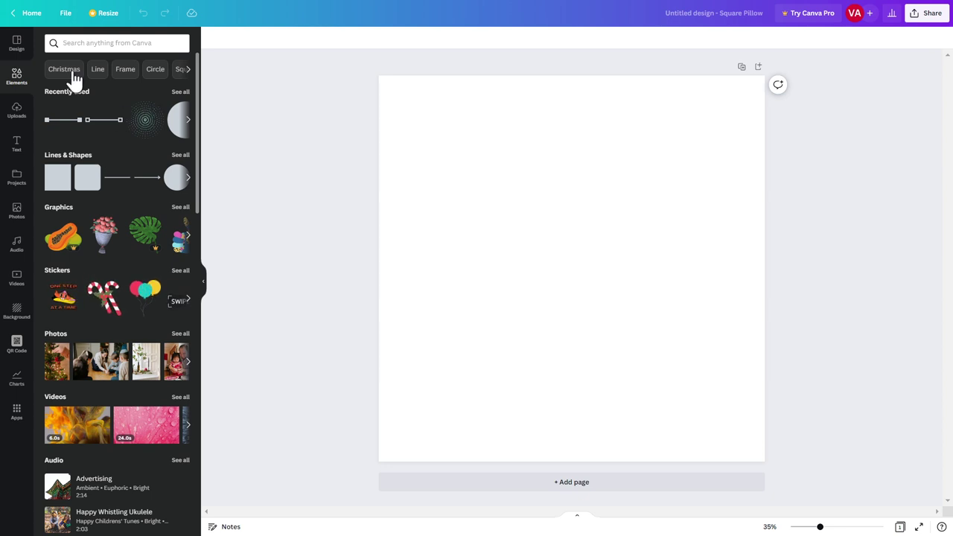
click(22, 115)
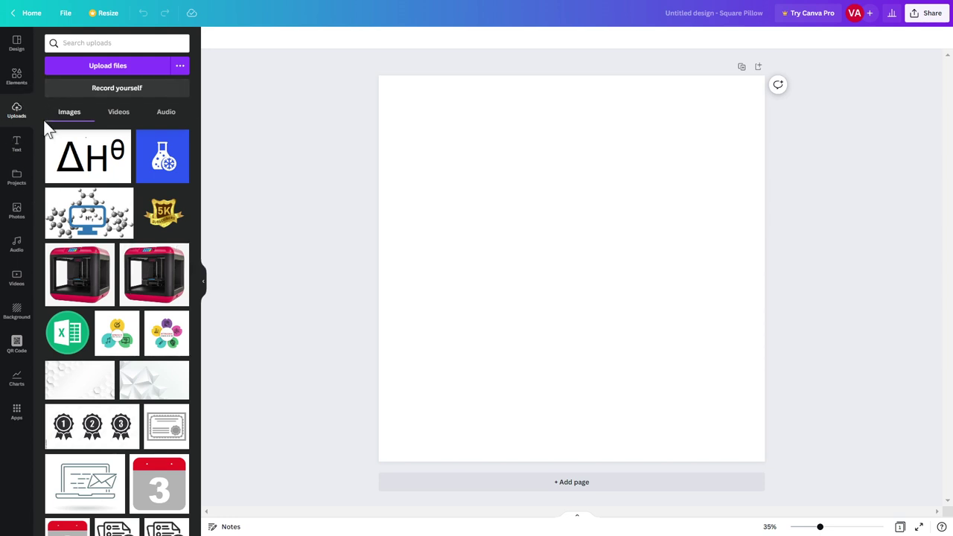
click(16, 145)
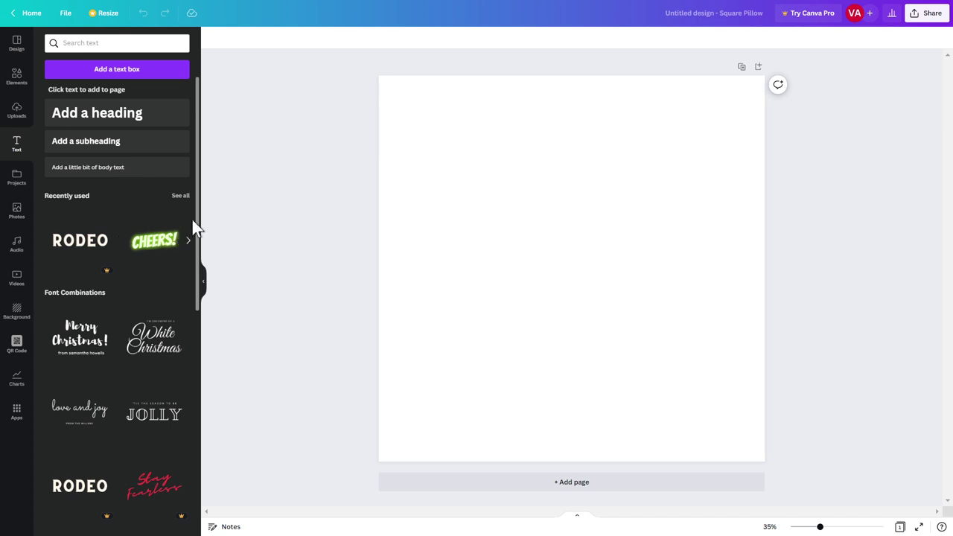
mouse_move(198, 221)
mouse_down()
mouse_move(187, 459)
mouse_move(205, 229)
mouse_up()
click(17, 185)
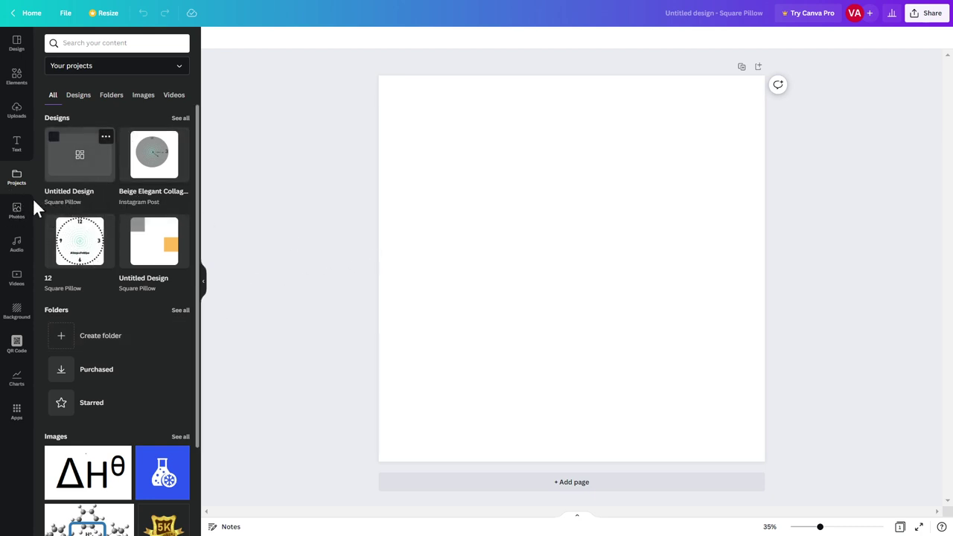
Step: Examine the stock photo and audio libraries, including the audio files among the uploads
click(19, 220)
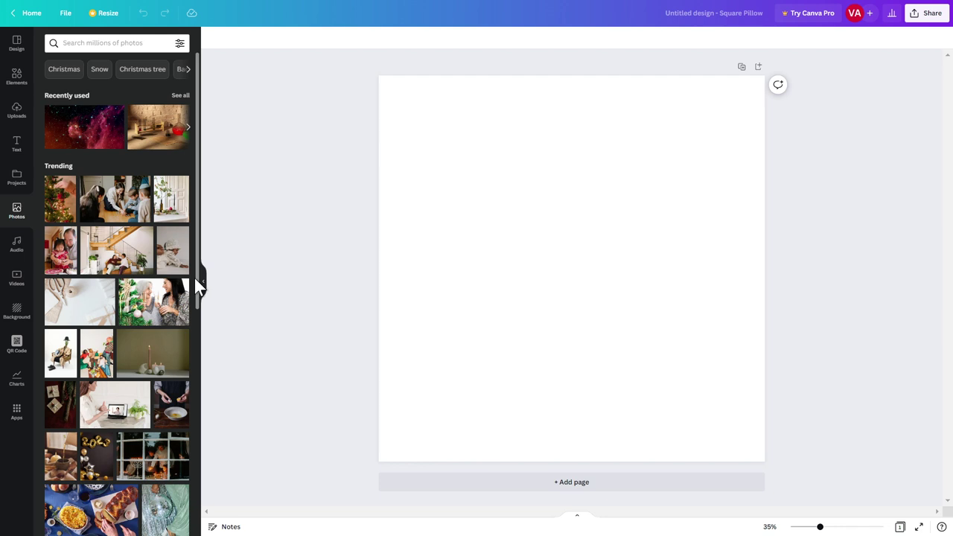
drag(199, 287, 175, 476)
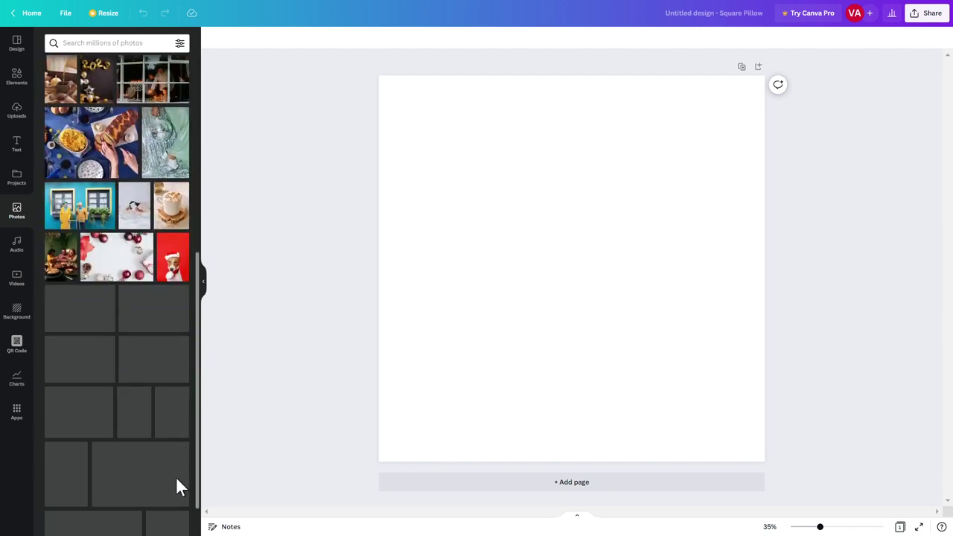
scroll(176, 476, down, 3)
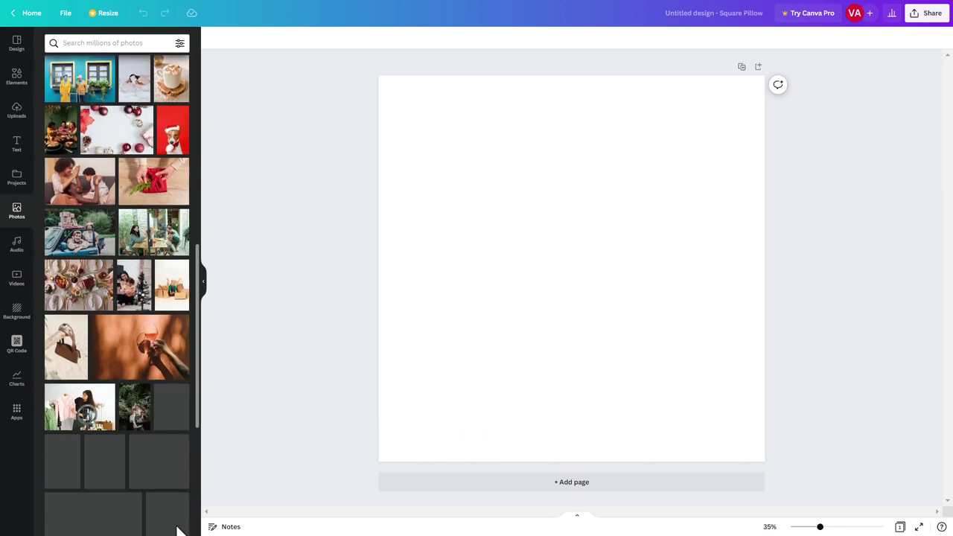
scroll(175, 501, up, 8)
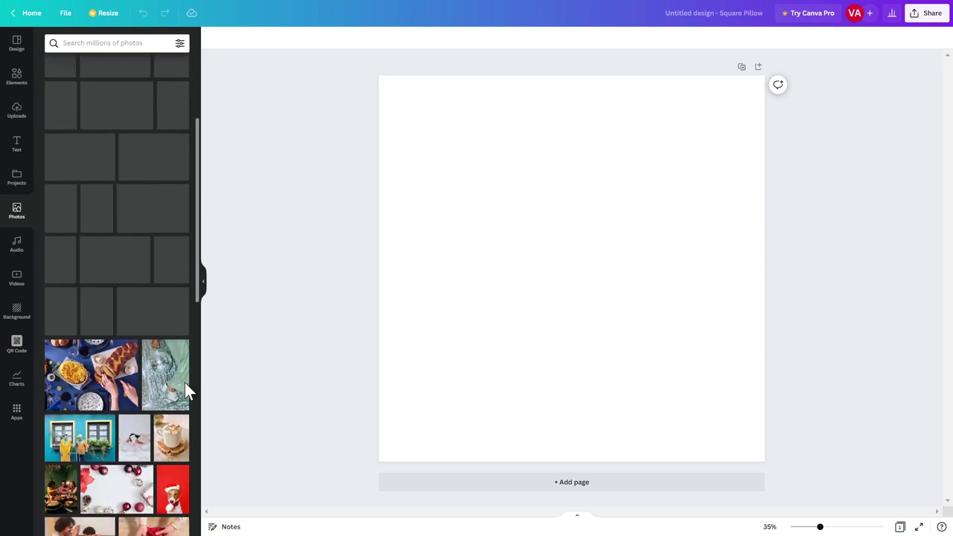
scroll(183, 373, up, 2)
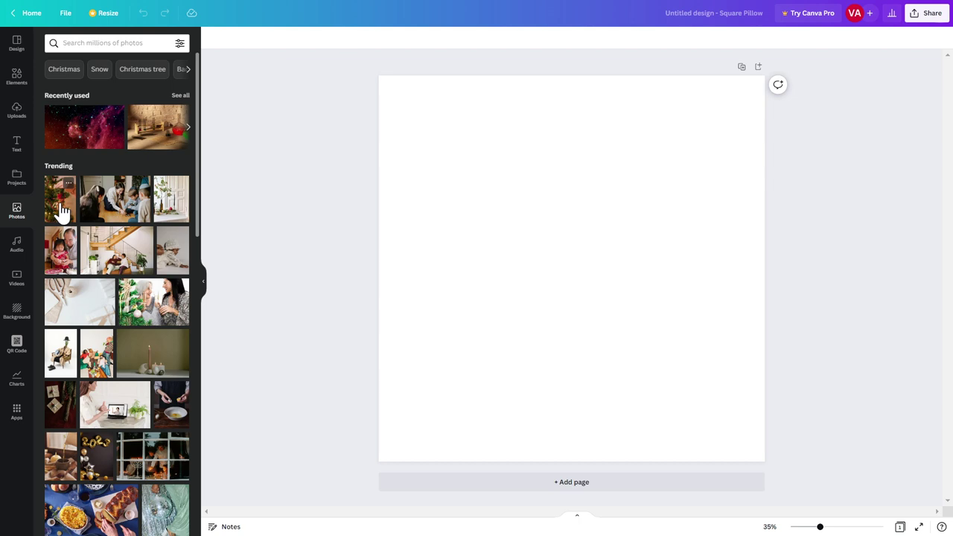
click(19, 247)
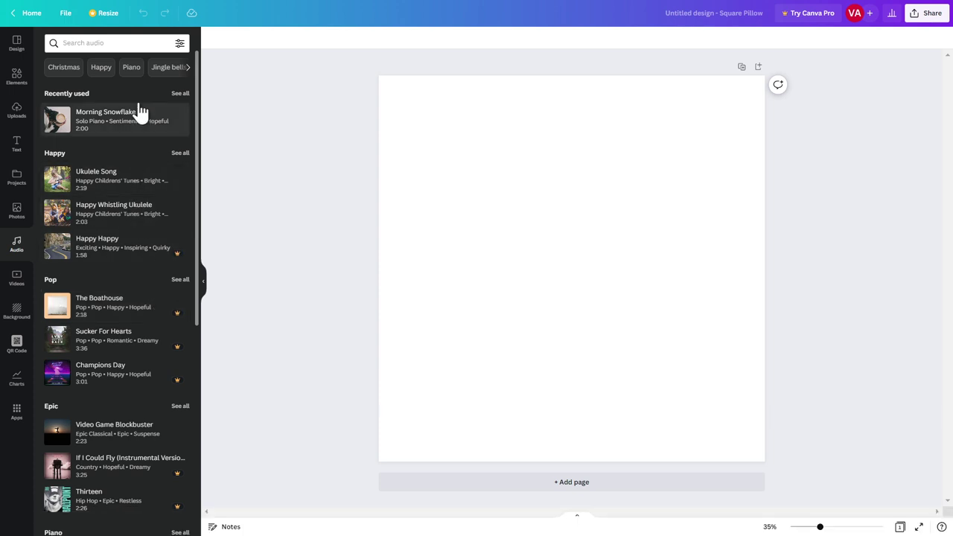
scroll(117, 362, down, 5)
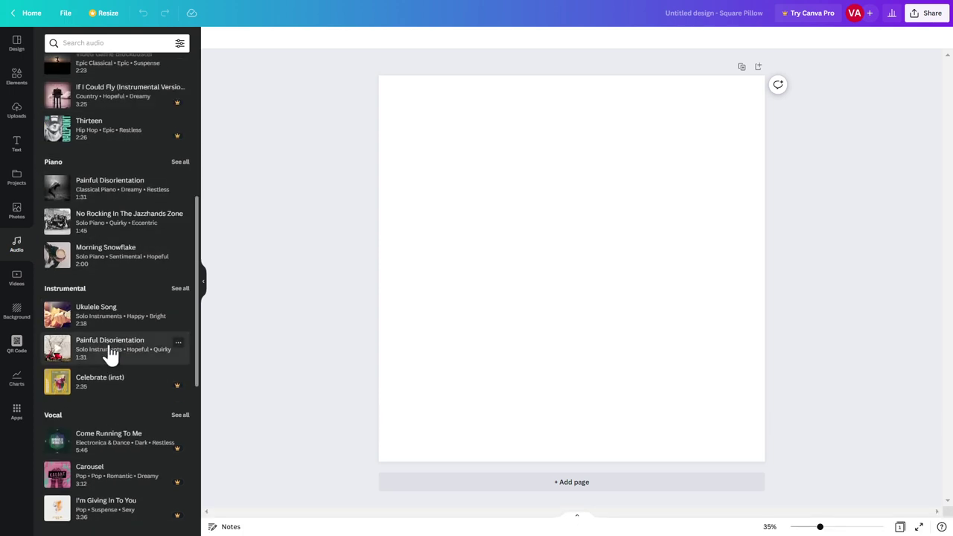
scroll(110, 356, up, 5)
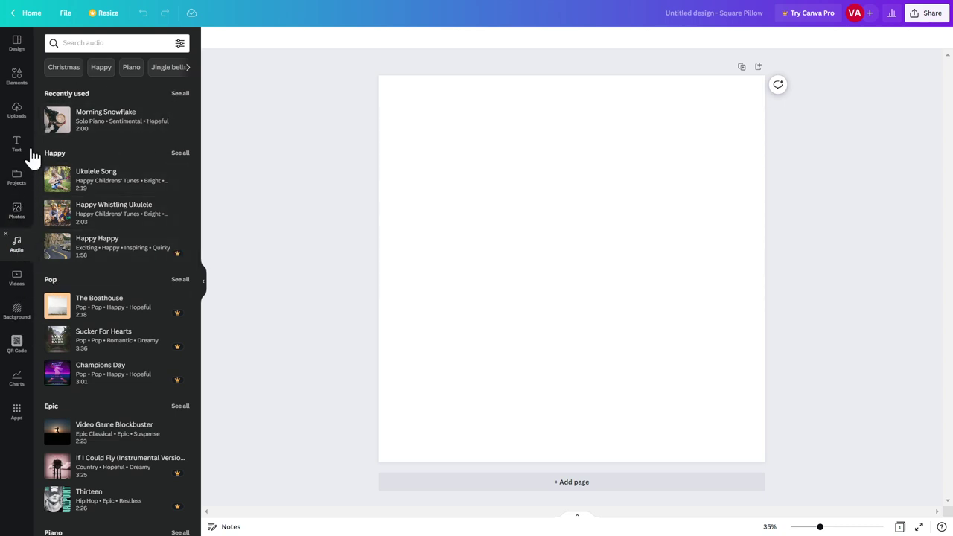
click(17, 112)
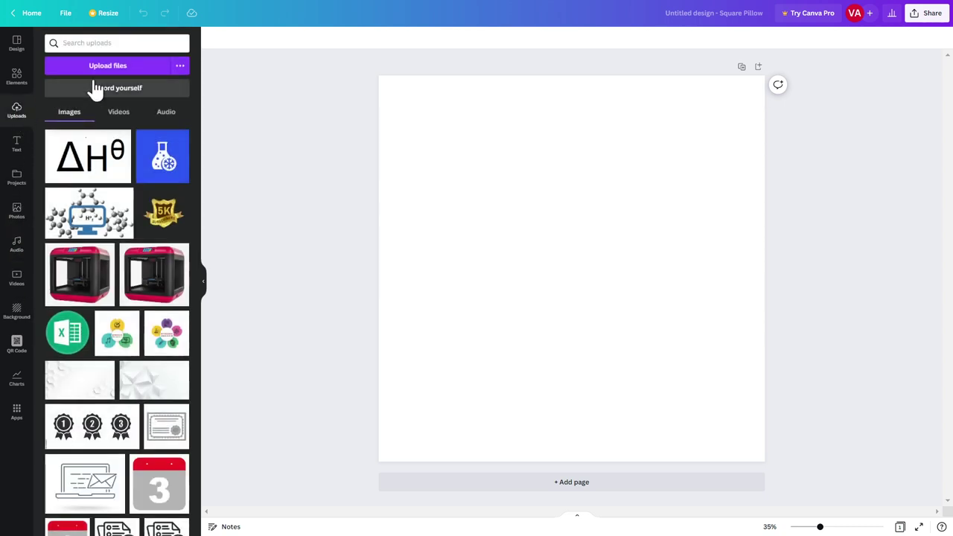
click(165, 120)
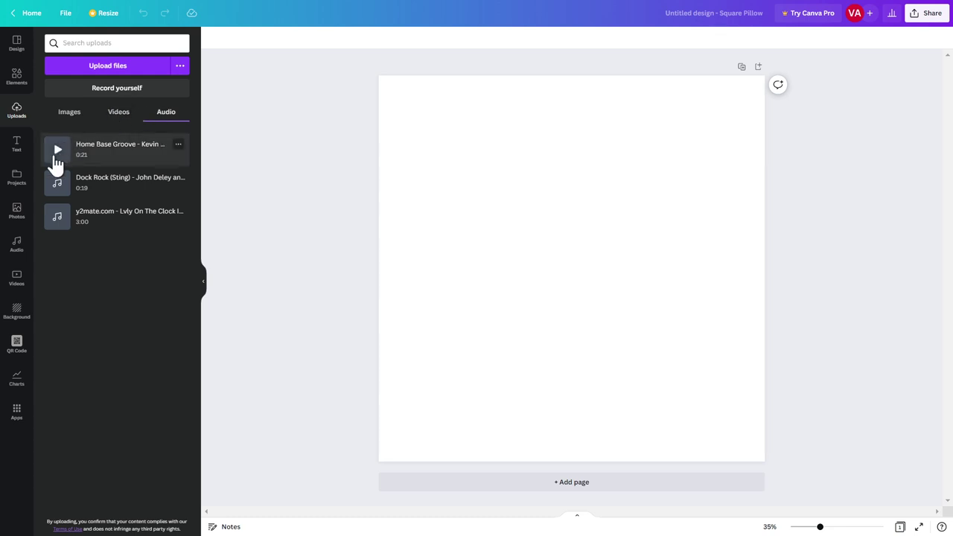
Step: Browse the stock videos and backgrounds, and view the available chart types
click(21, 282)
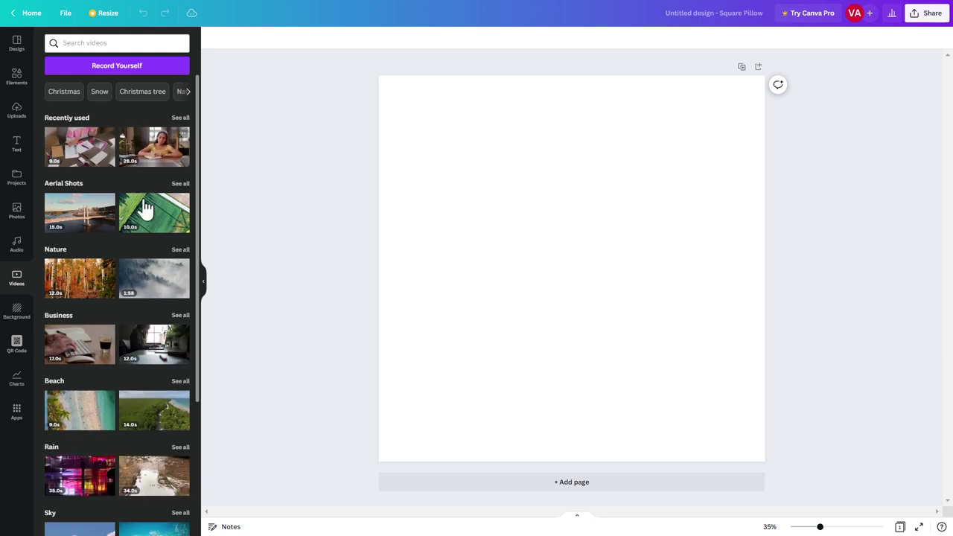
scroll(117, 311, down, 3)
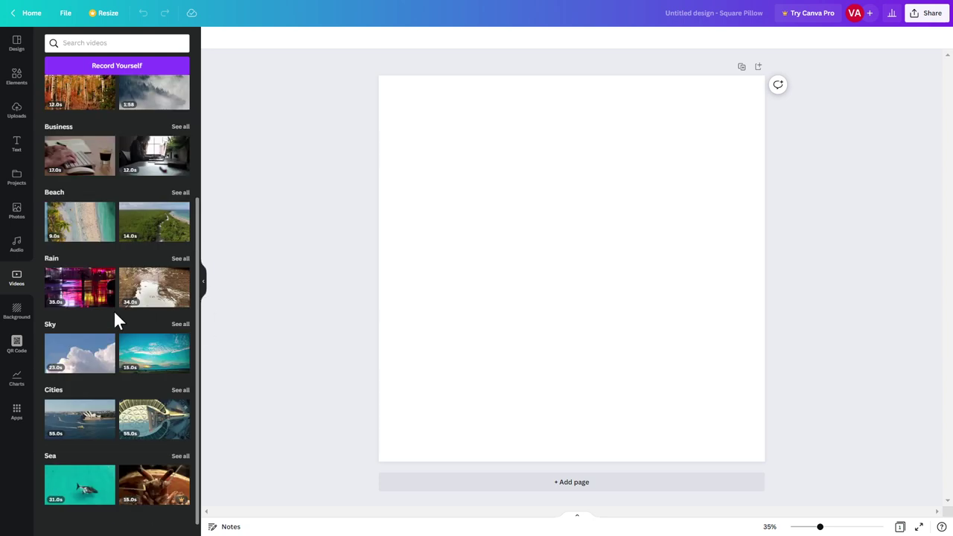
scroll(111, 310, down, 6)
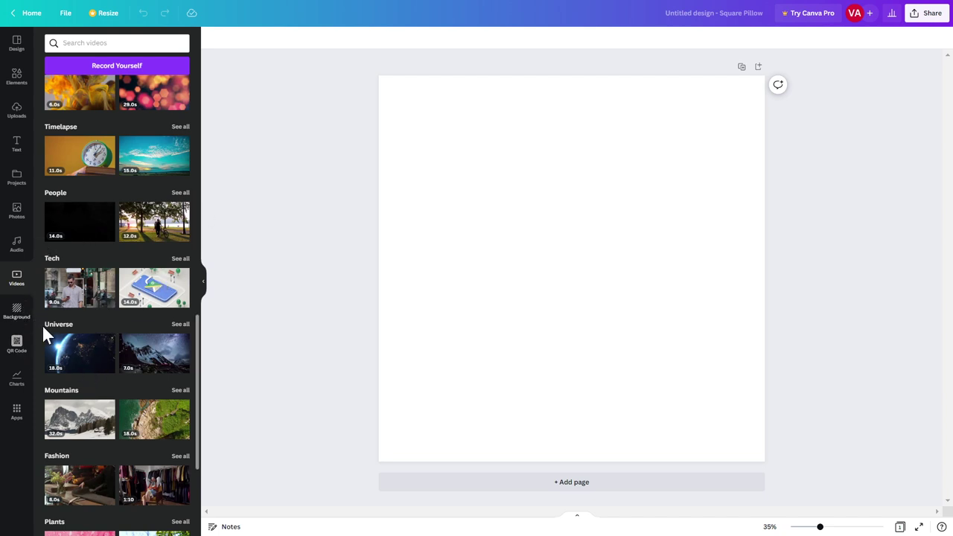
click(18, 319)
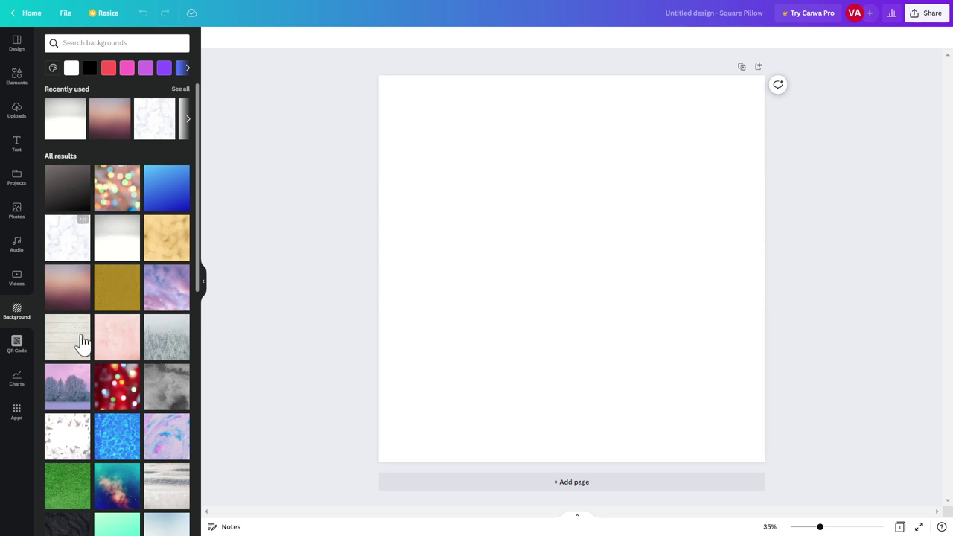
scroll(104, 372, down, 10)
click(119, 399)
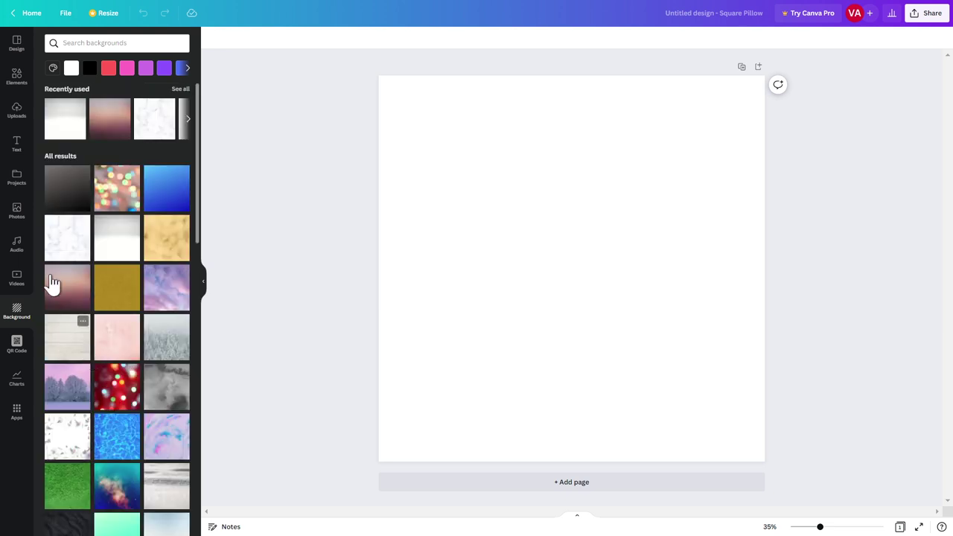
click(17, 379)
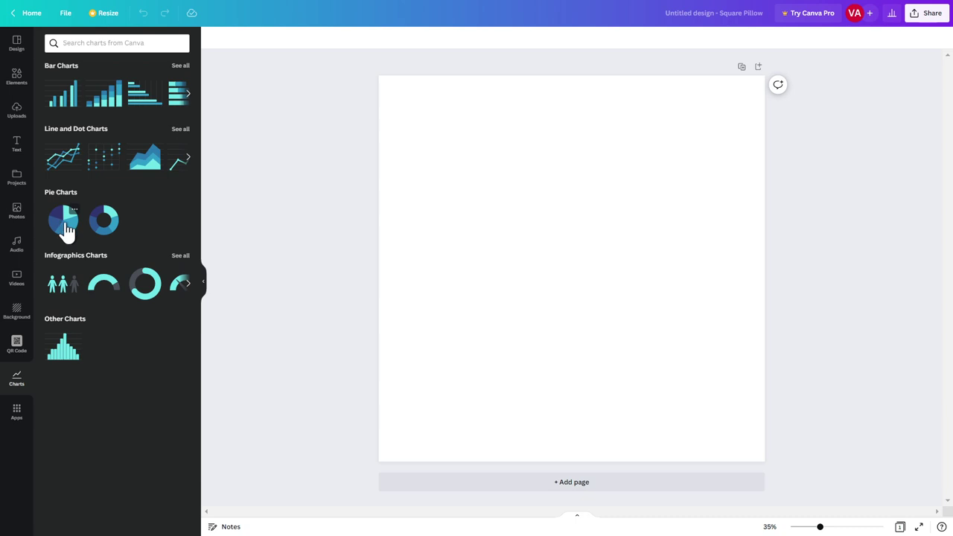
Step: Add a pie chart to the blank page and set the value of Item 1 to 50
click(72, 223)
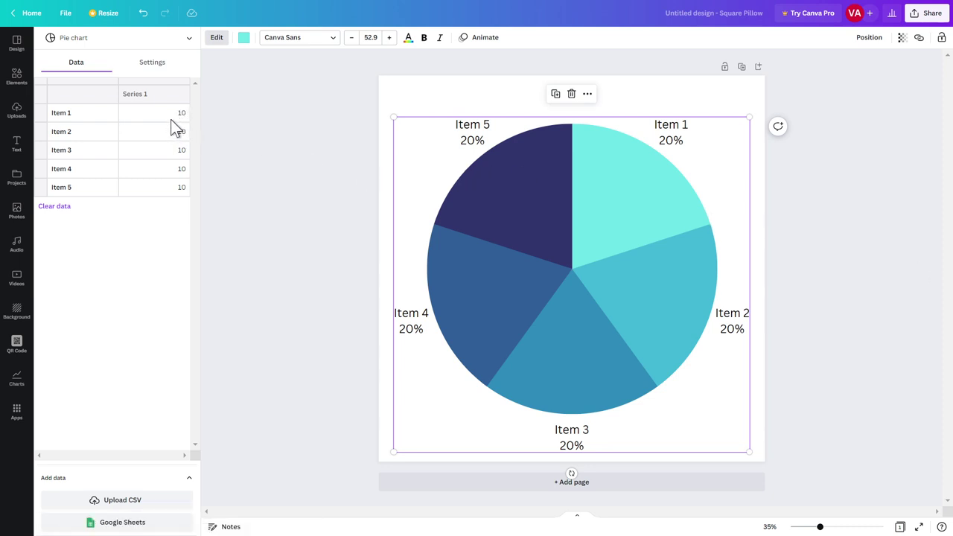
click(185, 113)
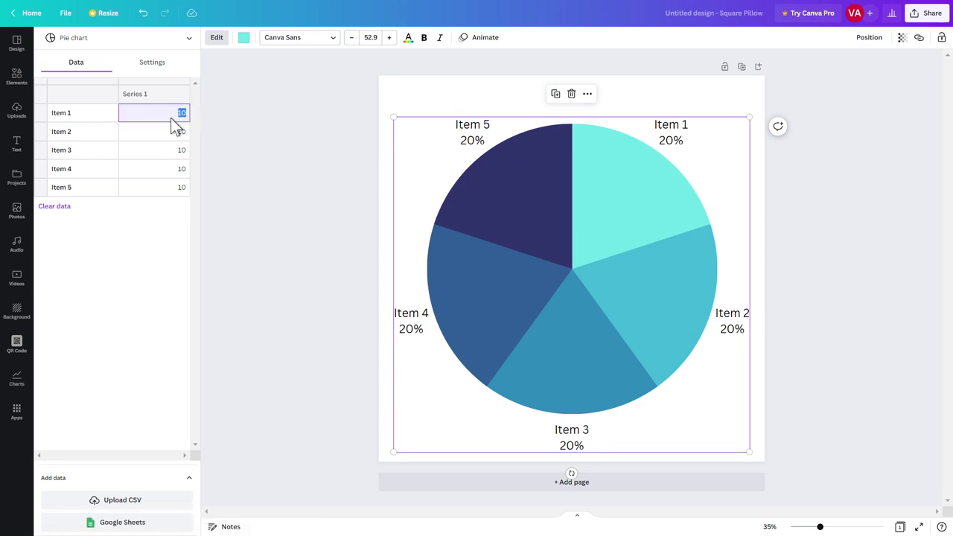
text(50)
key(Return)
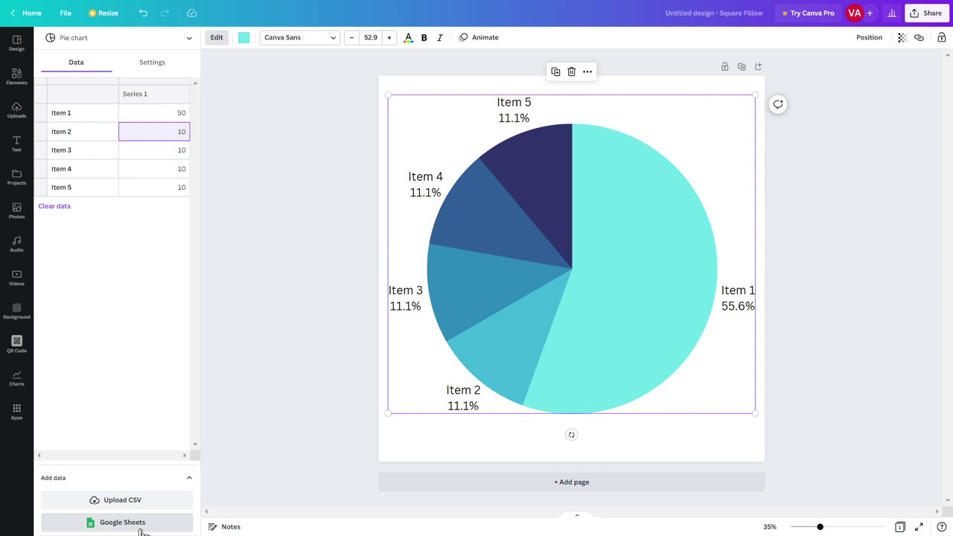
Step: Try showing the pie chart's values as numbers, and switch the format back to percentages
click(167, 64)
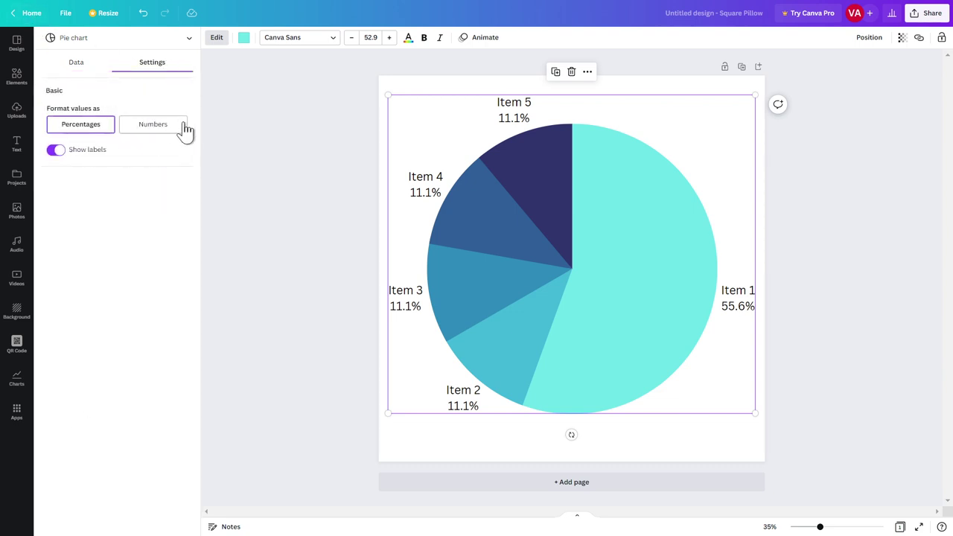
click(165, 119)
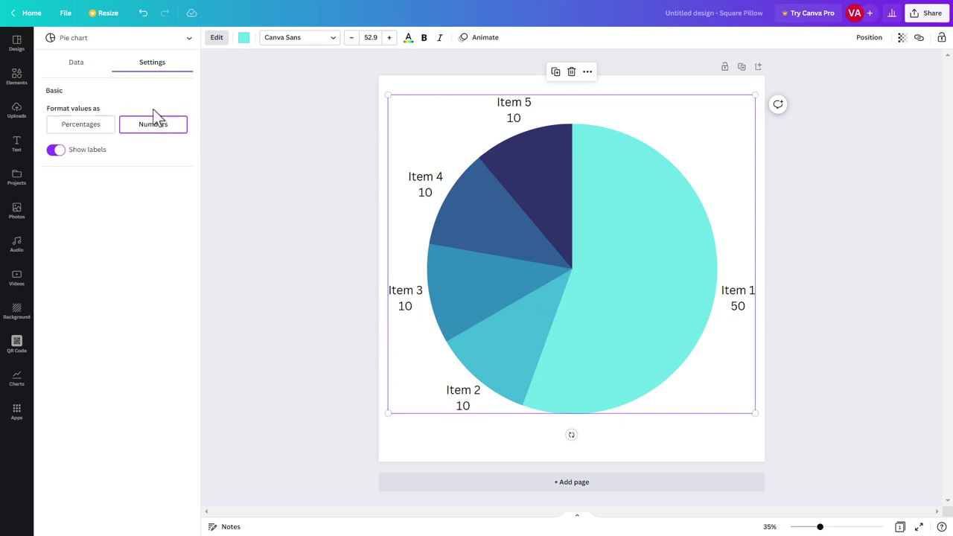
click(67, 128)
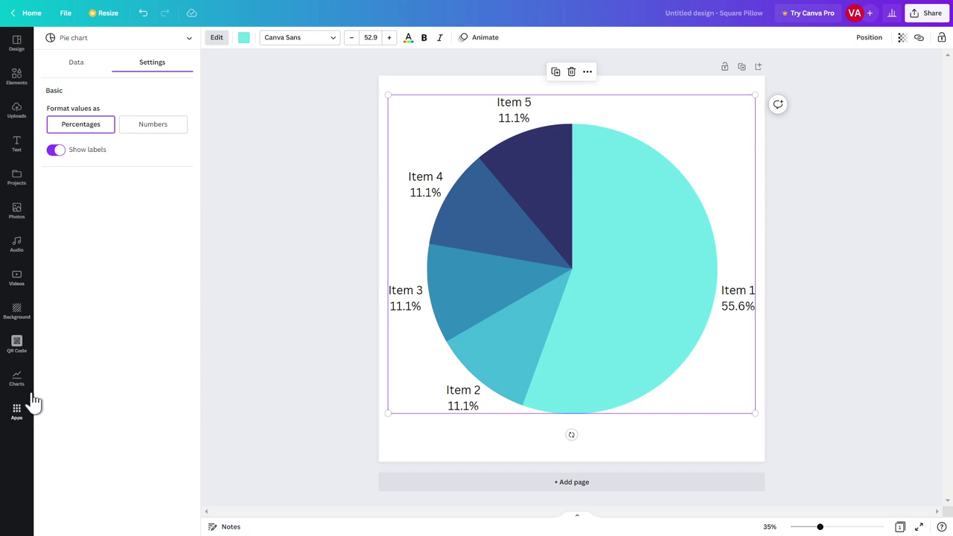
Step: Look through the apps and integrations that can be connected to the design
click(12, 419)
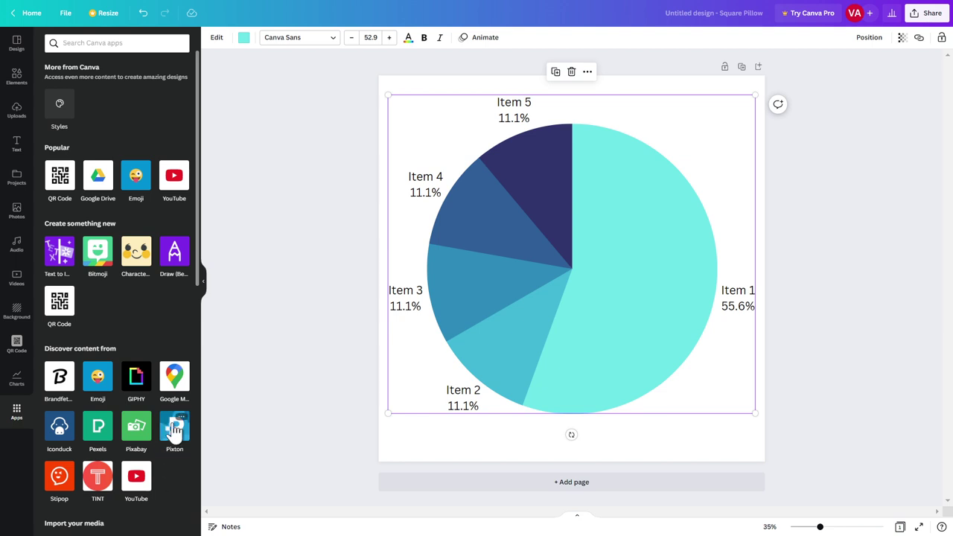
scroll(148, 417, down, 10)
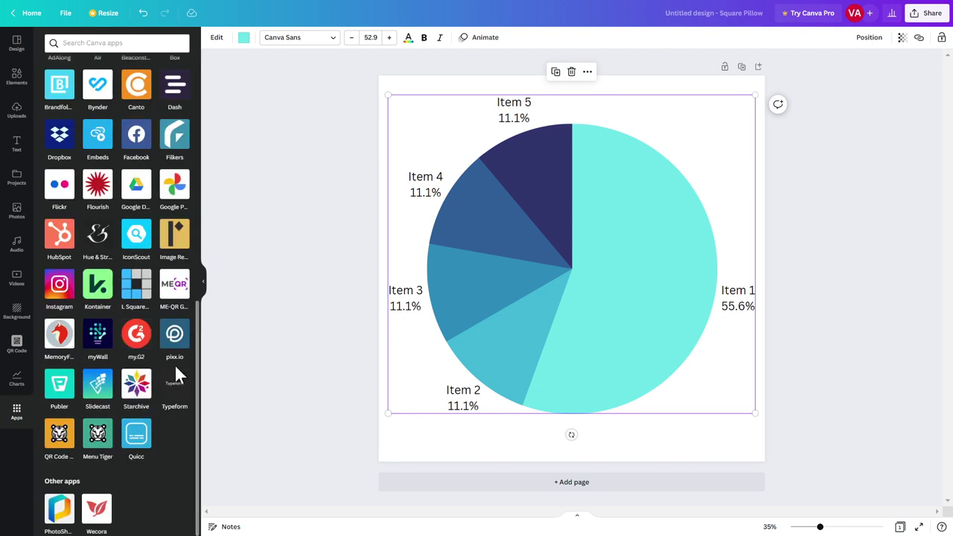
click(102, 396)
scroll(142, 289, up, 10)
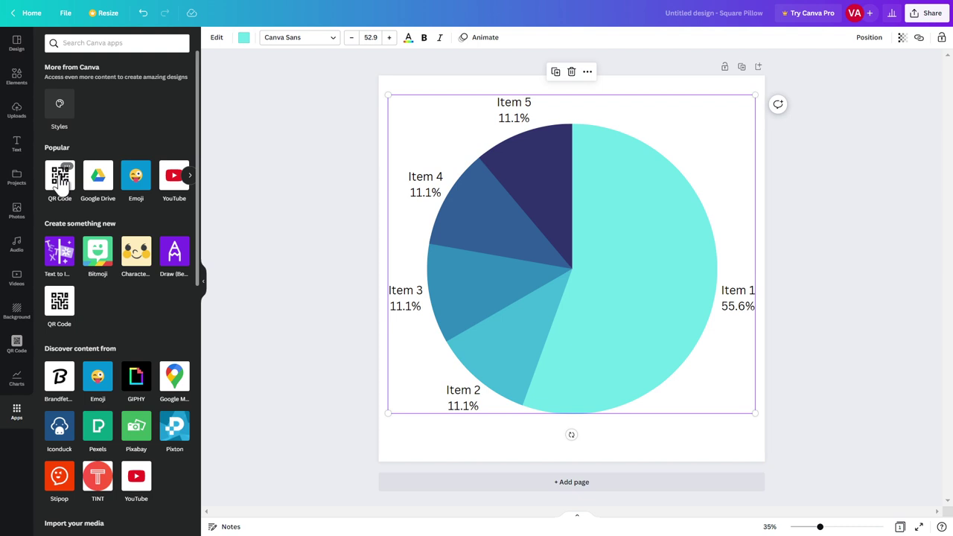
Step: Undo all the pie chart changes, including its insertion on the page
click(321, 204)
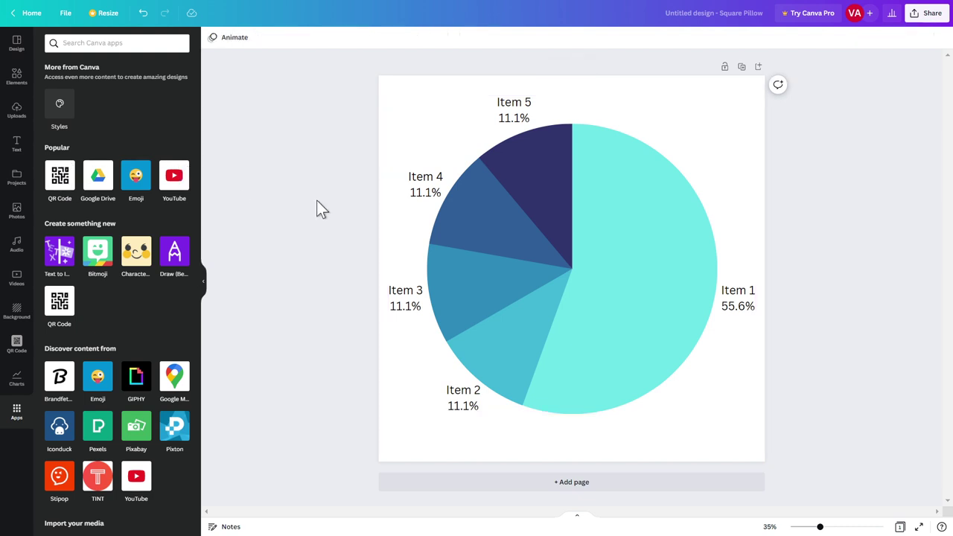
key(ctrl+z)
key(ctrl+z)
key(ctrl+z)
key(ctrl+z)
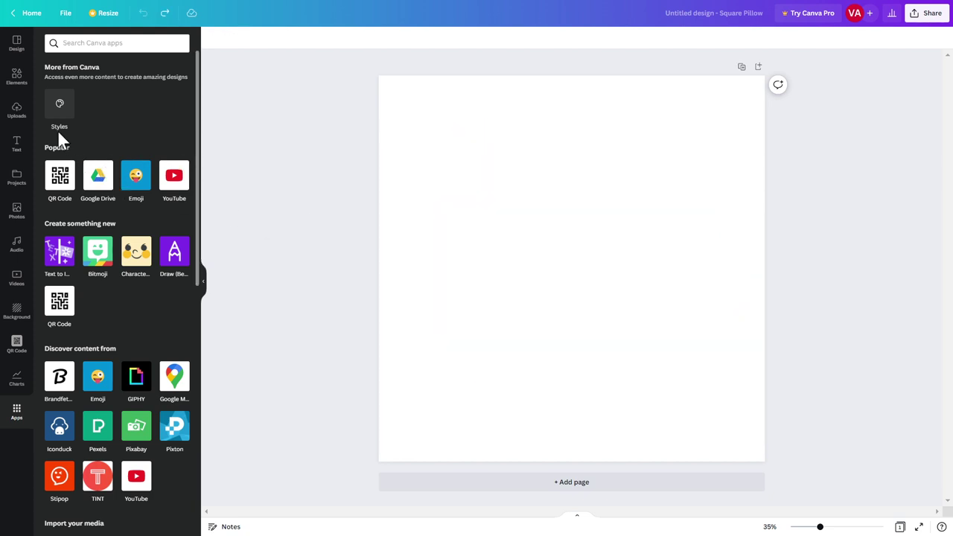
Step: Place the recently used radial dot pattern at the page's upper-left corner and enlarge it to fill the whole page
click(14, 82)
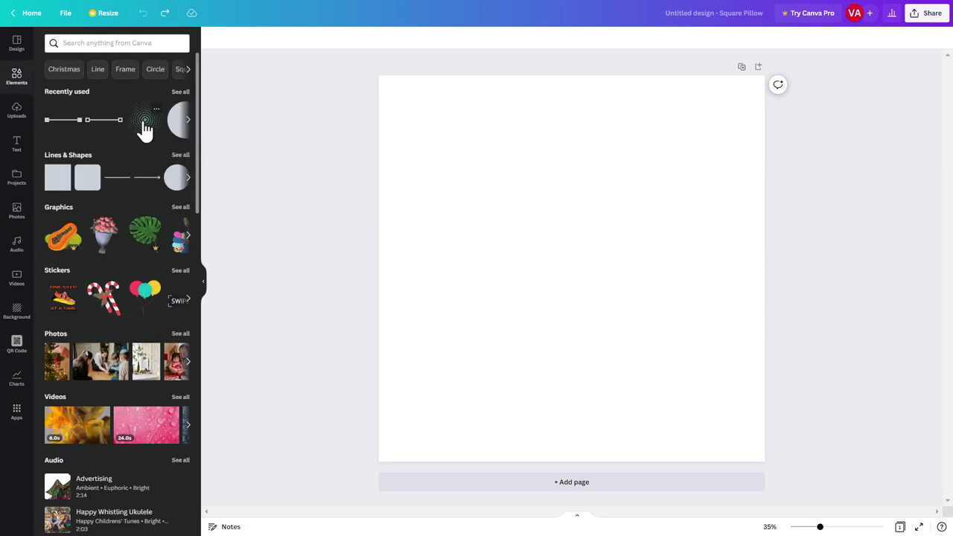
drag(145, 130, 457, 154)
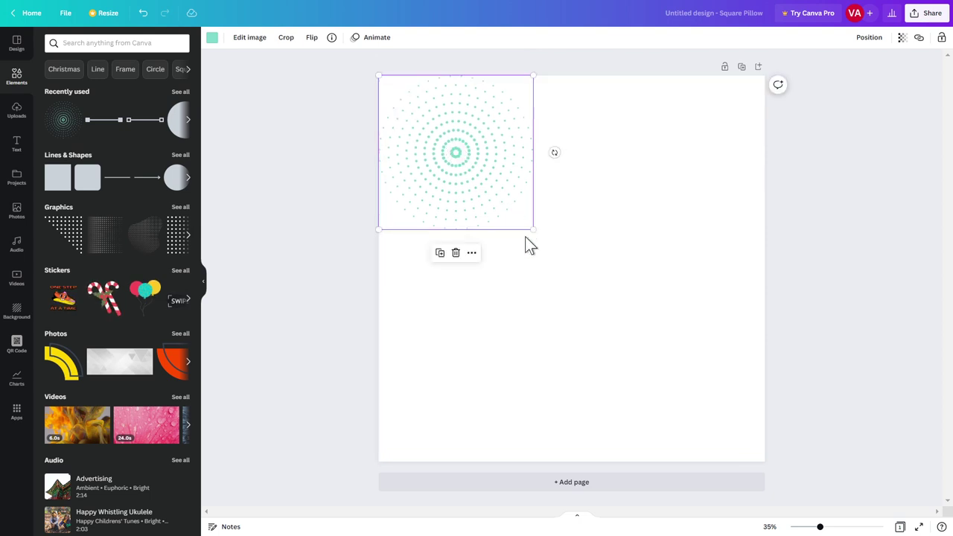
drag(614, 286, 773, 448)
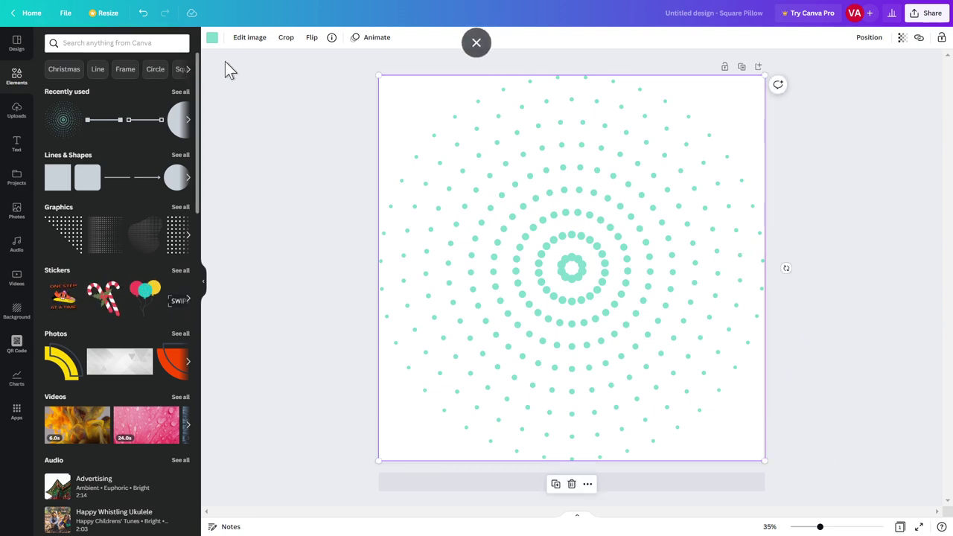
Step: Recolour the radial dot pattern black
click(212, 38)
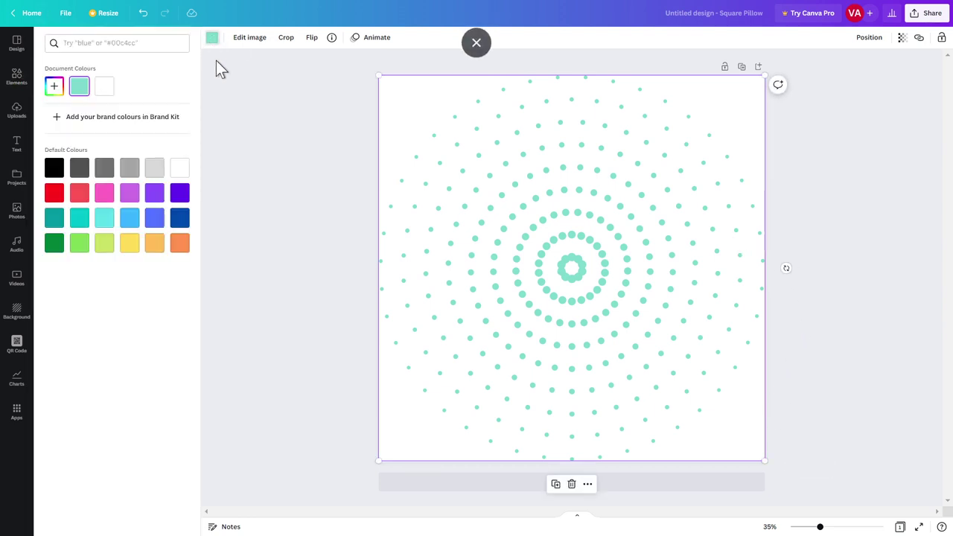
click(54, 171)
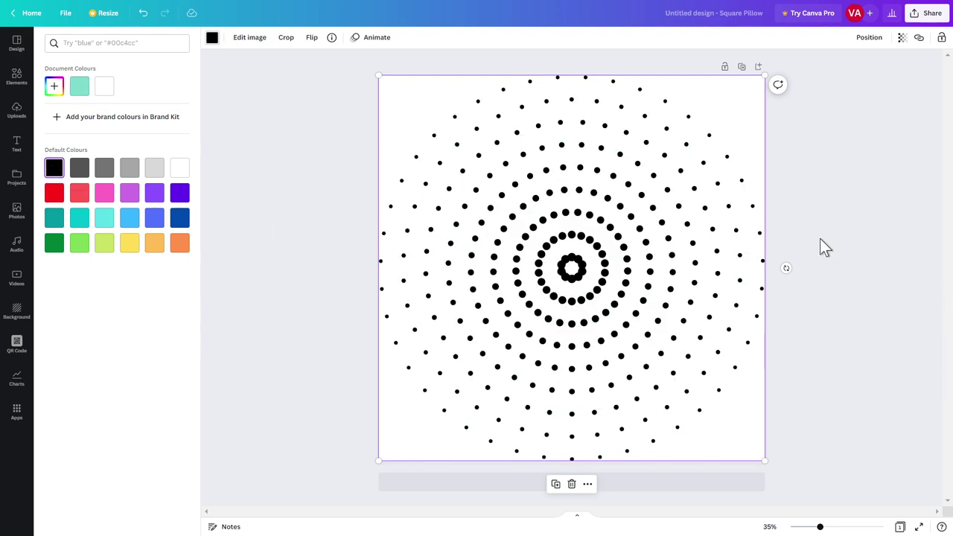
key(Escape)
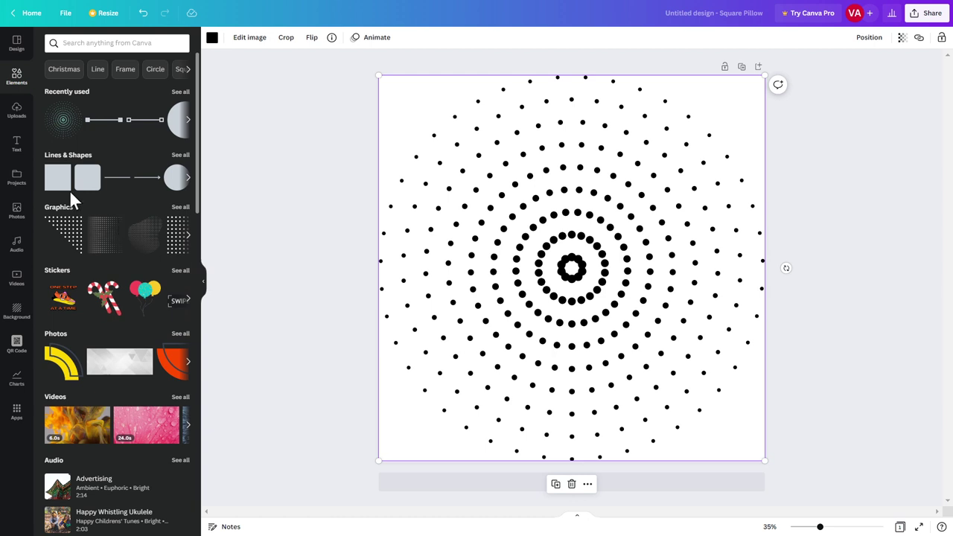
Step: Add the dotted ring from the recently used graphics and enlarge it to about 24.2 by 24.2 around the radial pattern
click(180, 208)
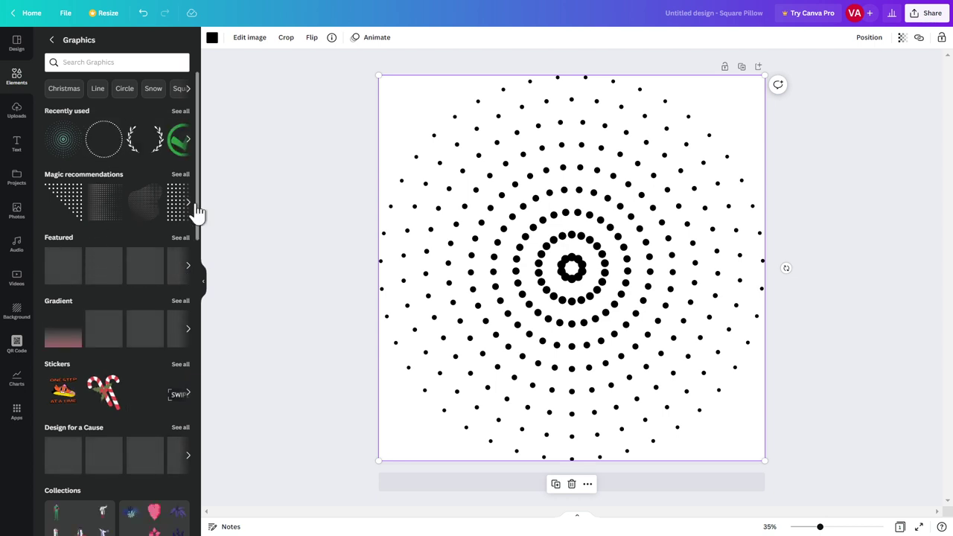
click(122, 157)
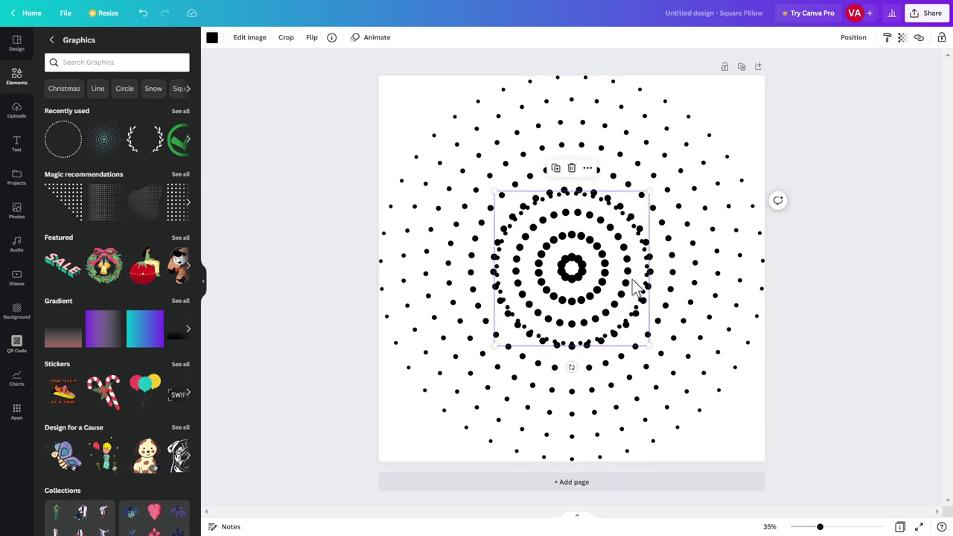
drag(648, 345, 773, 439)
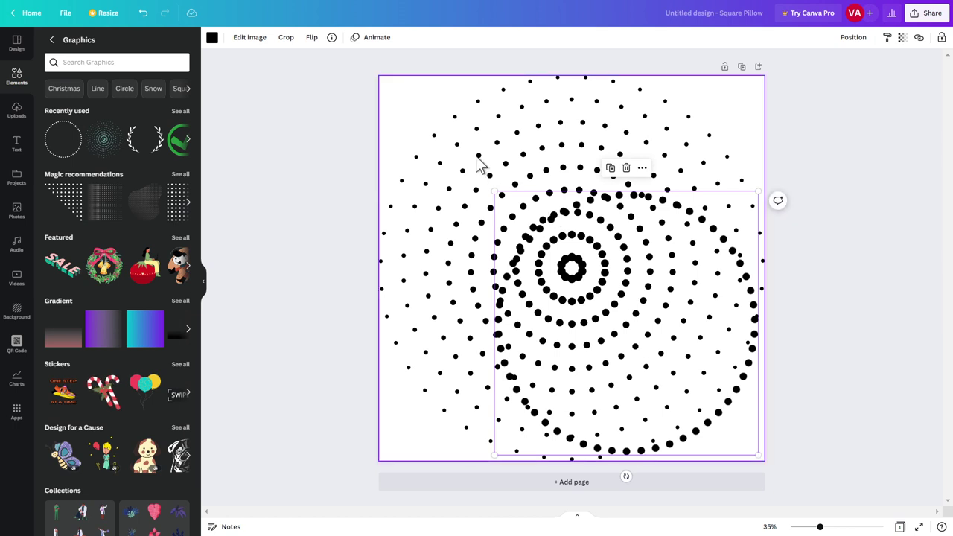
drag(495, 192, 361, 101)
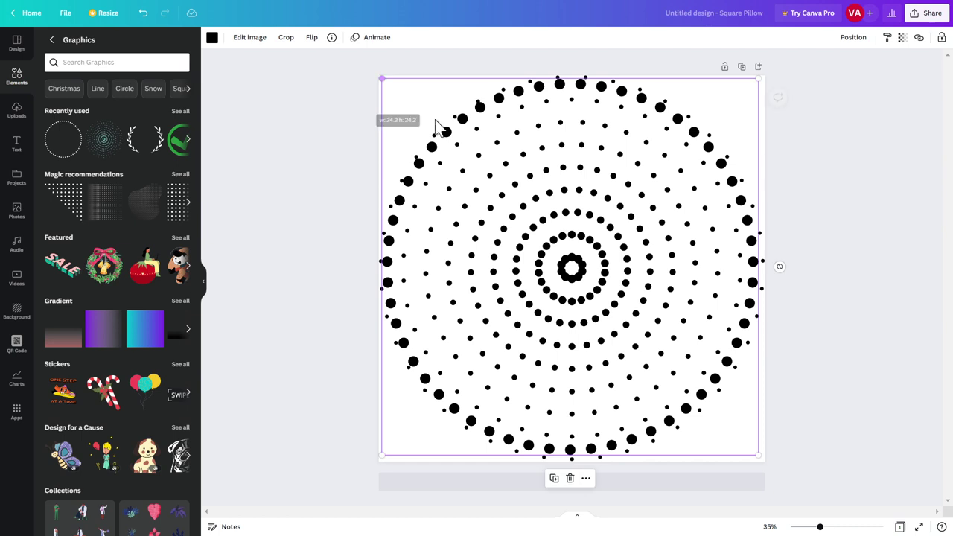
Step: Send the dotted ring to the back, behind the radial dot pattern
right_click(689, 294)
click(830, 242)
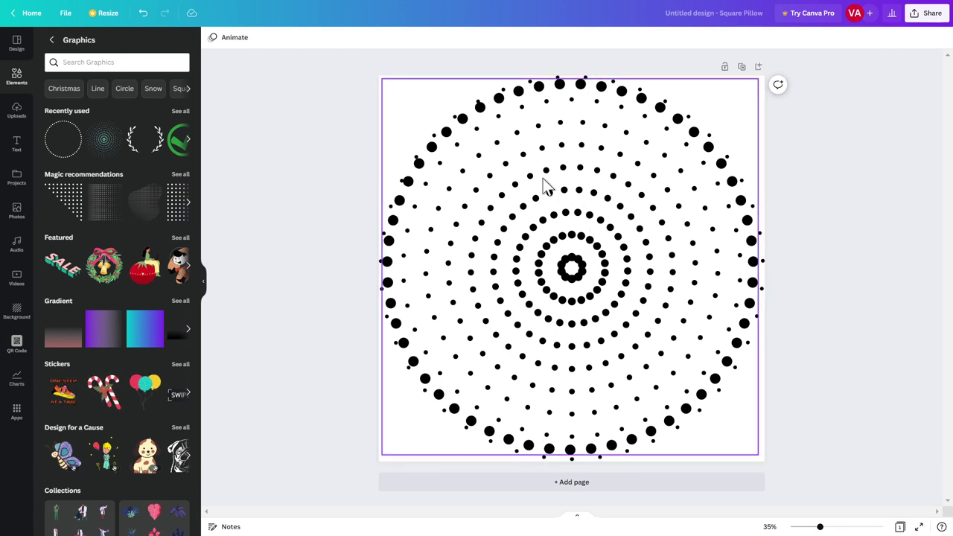
right_click(730, 177)
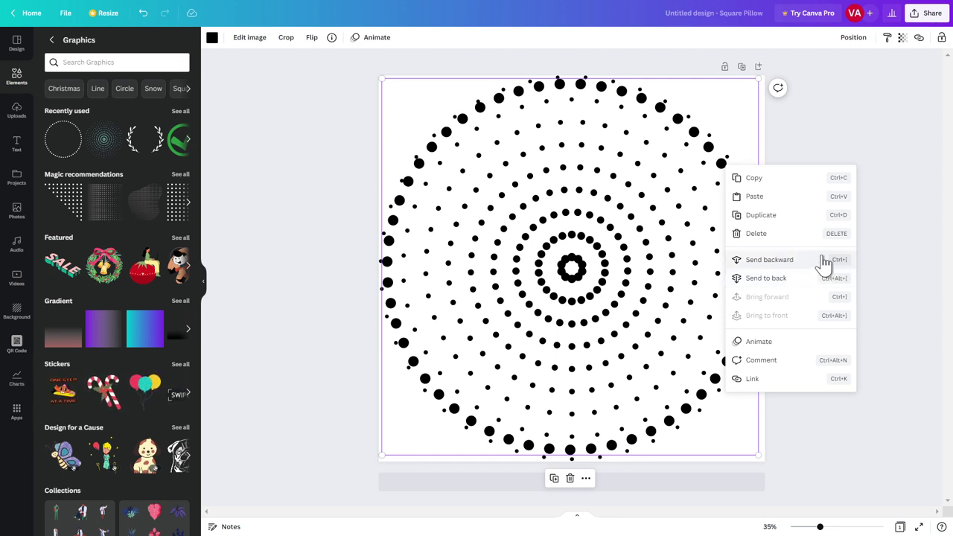
click(766, 283)
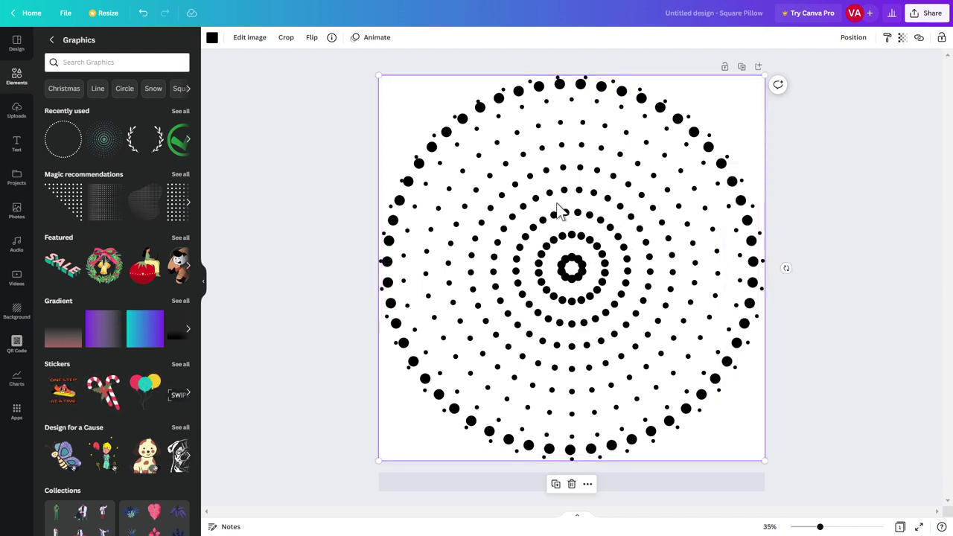
Step: Shrink the radial dot pattern to about 21.9 by 21.8 and centre it on the page inside the dotted ring
drag(568, 216, 595, 237)
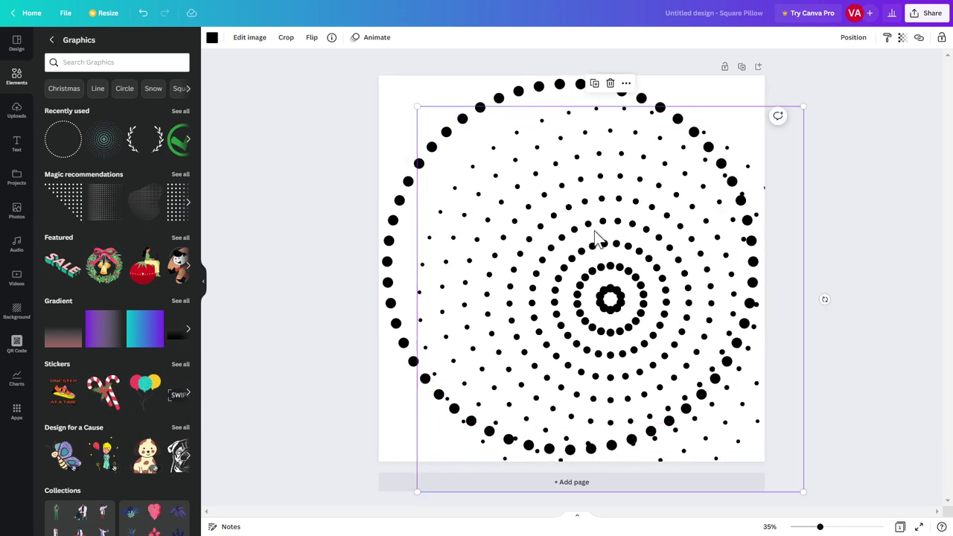
key(ctrl+z)
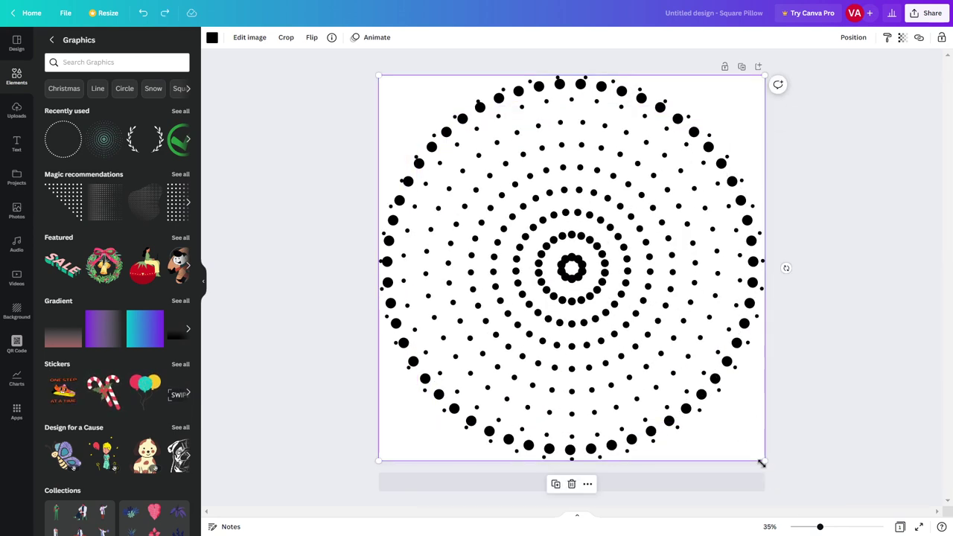
drag(761, 460, 712, 419)
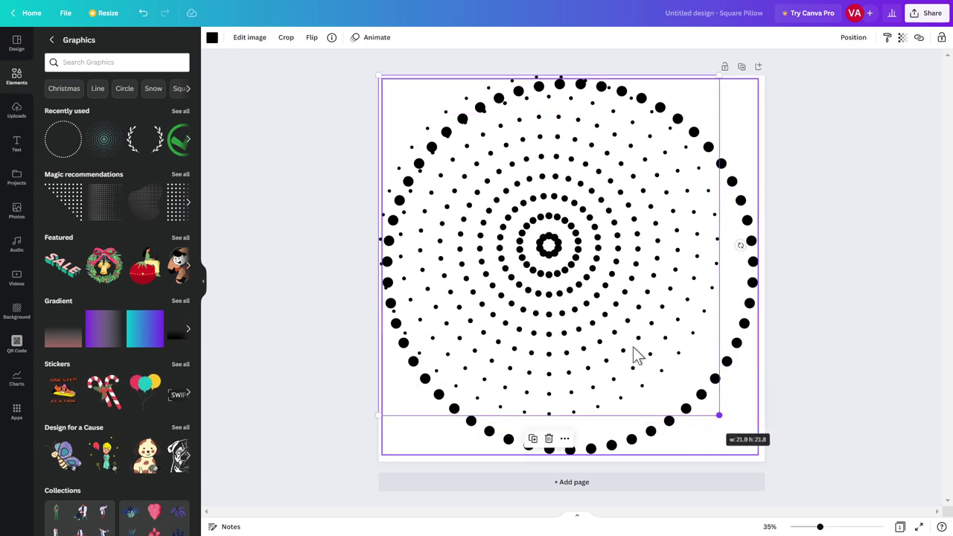
drag(553, 259, 575, 289)
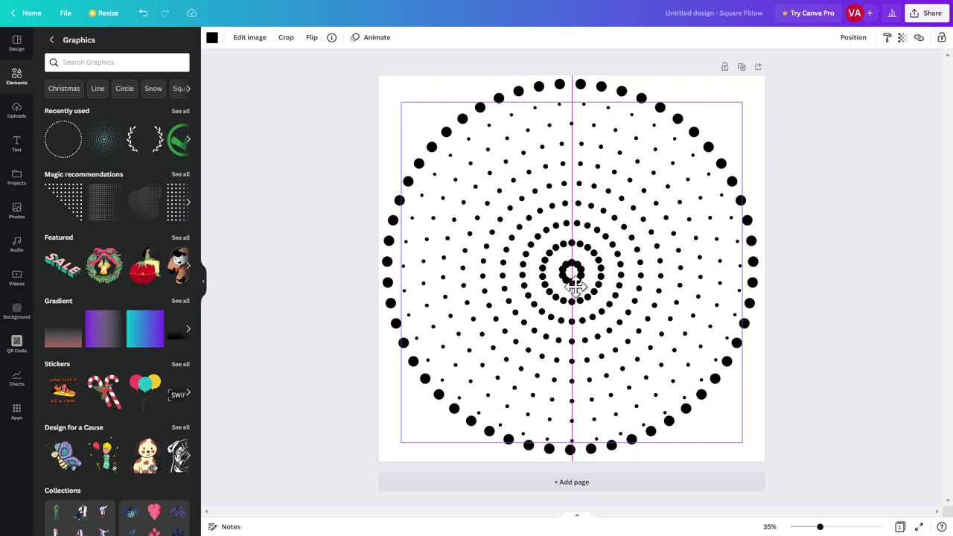
drag(574, 285, 576, 281)
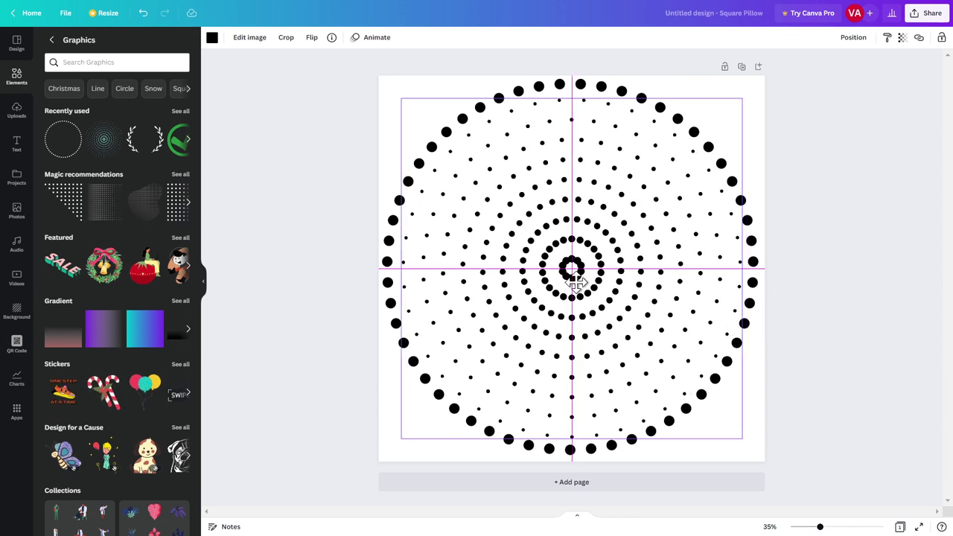
click(848, 223)
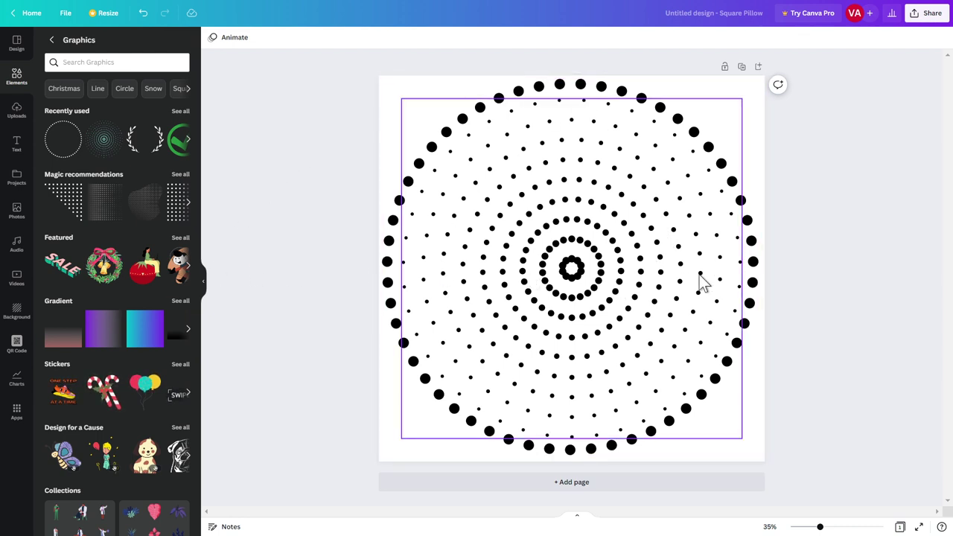
Step: Select the dotted ring and the radial dot pattern together and group them
mouse_move(323, 17)
drag(357, 58, 872, 499)
click(833, 37)
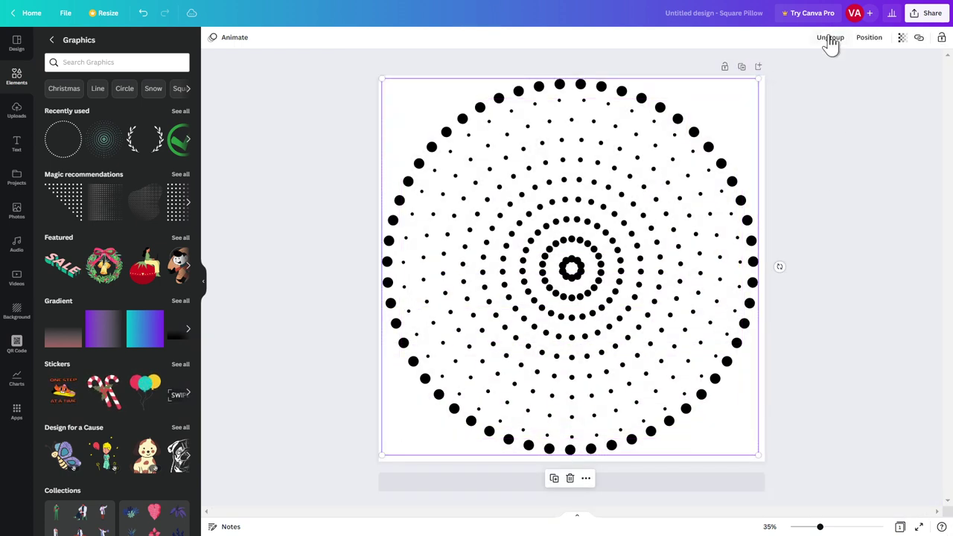
click(739, 219)
click(791, 160)
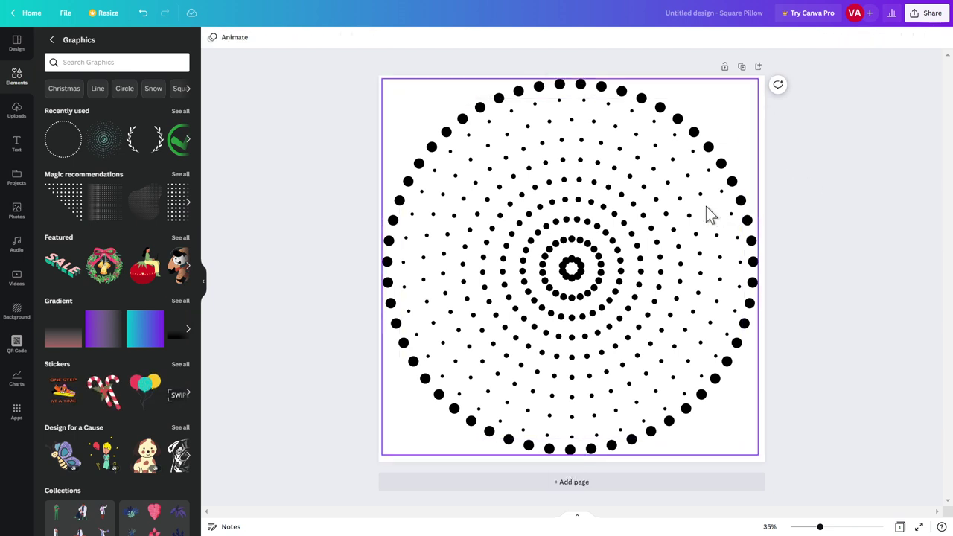
Step: Lock the grouped dot design in place and deselect it
click(708, 213)
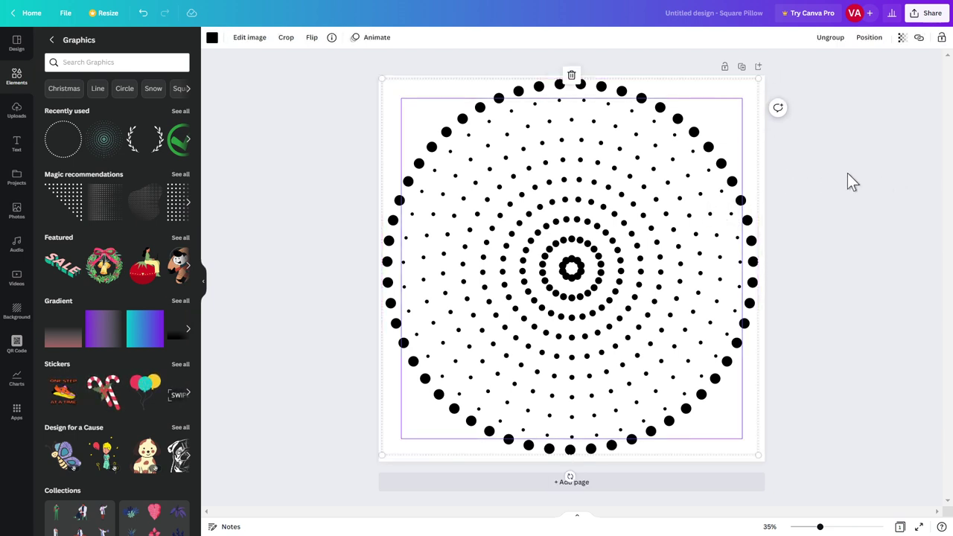
click(852, 182)
click(713, 199)
click(942, 38)
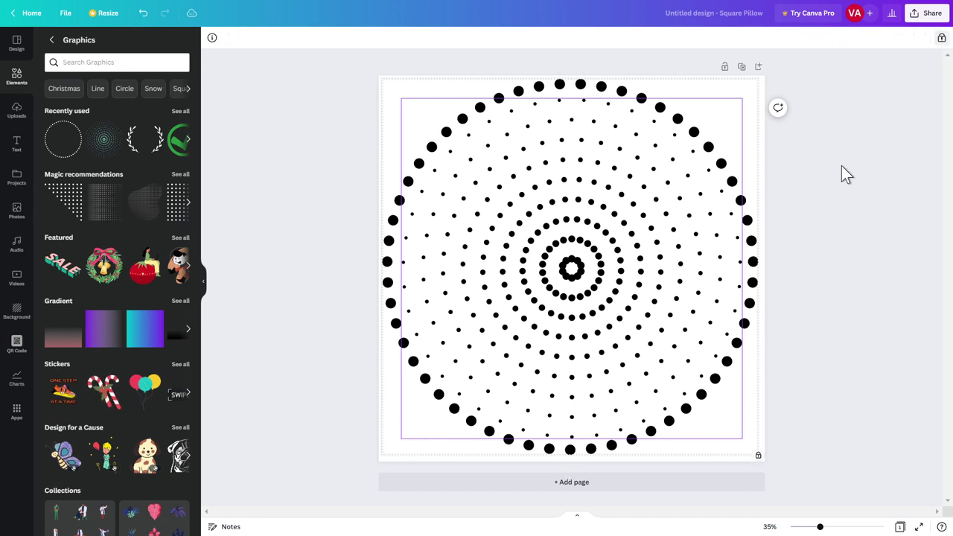
click(795, 158)
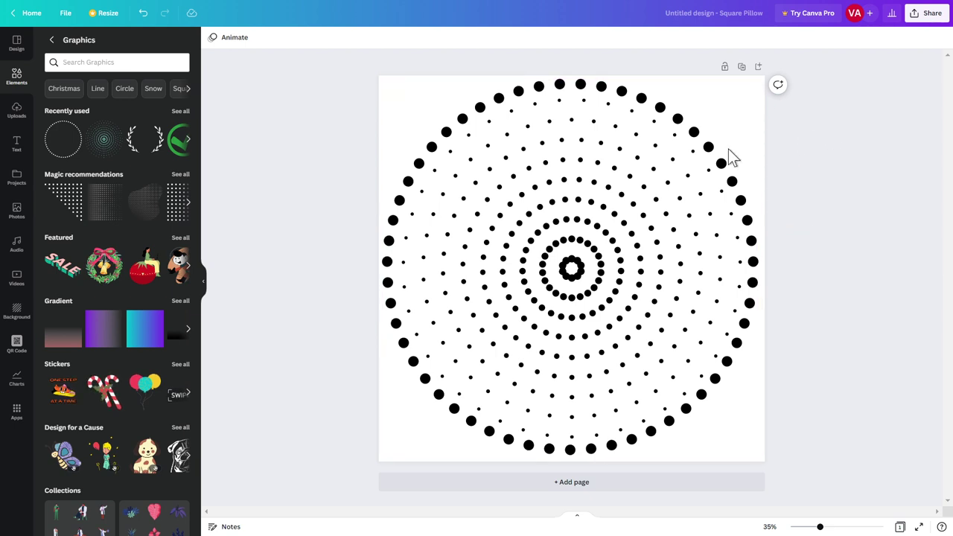
Step: Shift the grouped dot design slightly on the page, lock it in place and deselect it
click(735, 231)
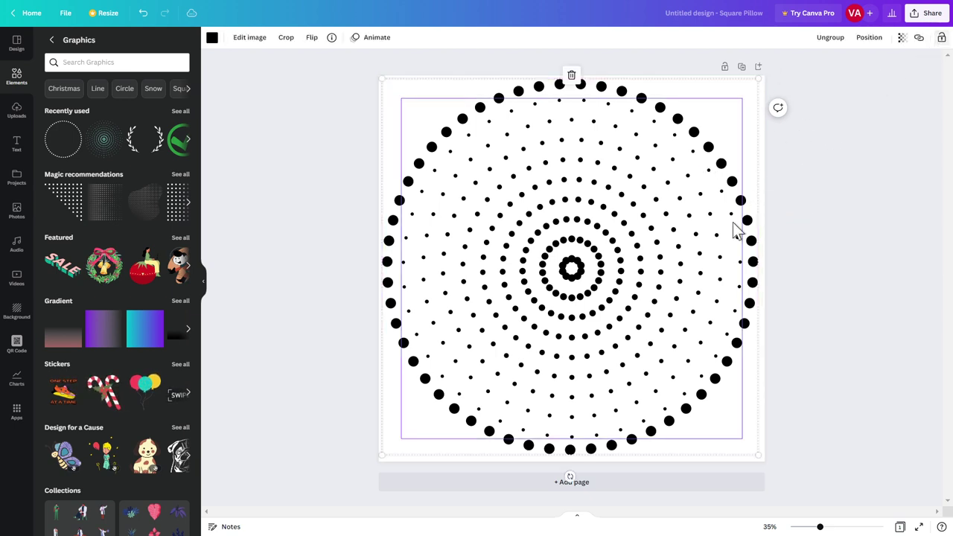
click(825, 262)
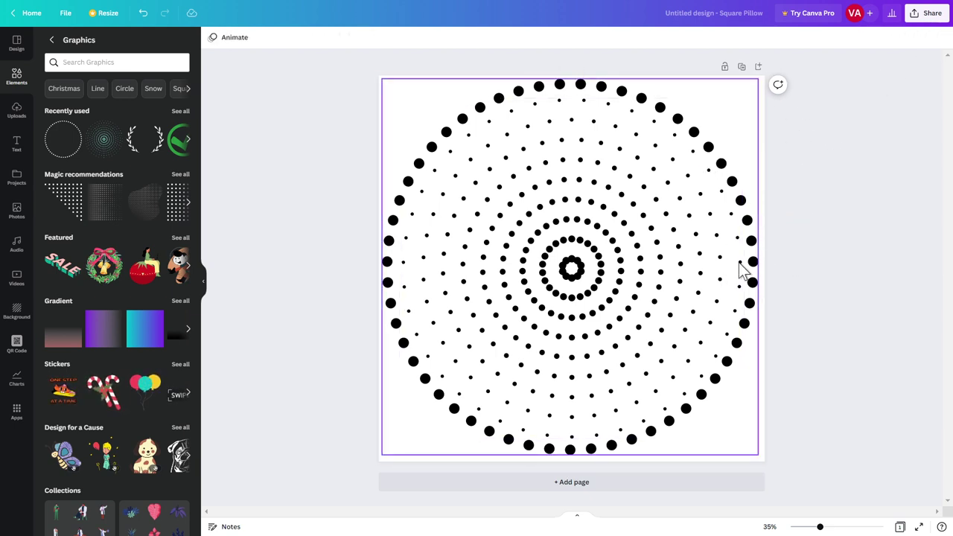
mouse_move(740, 269)
mouse_down()
mouse_move(746, 261)
mouse_move(737, 263)
mouse_up()
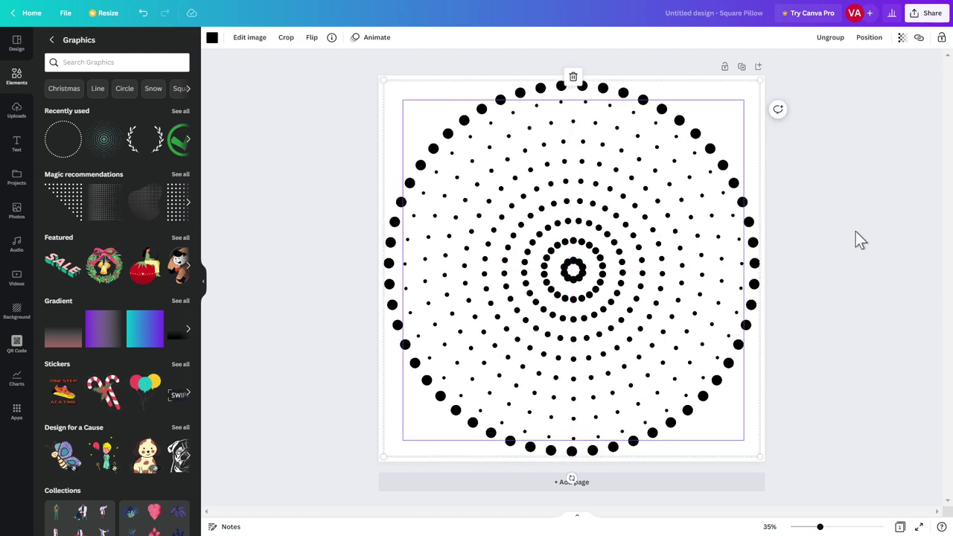
click(856, 231)
click(719, 275)
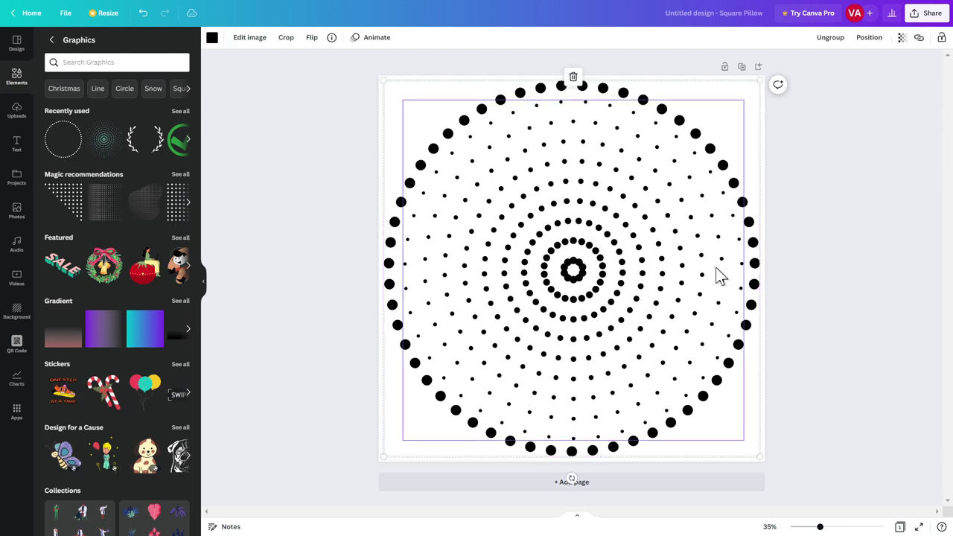
click(941, 38)
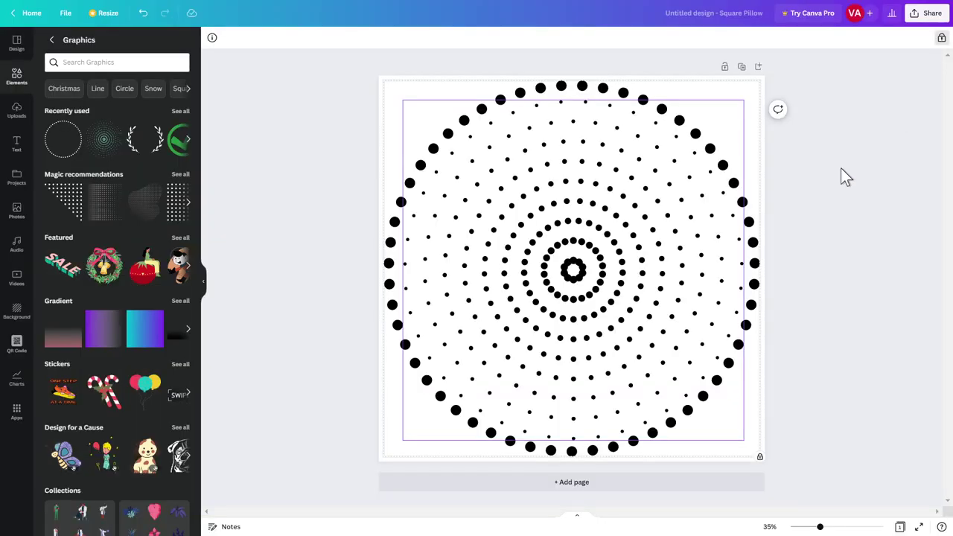
click(832, 176)
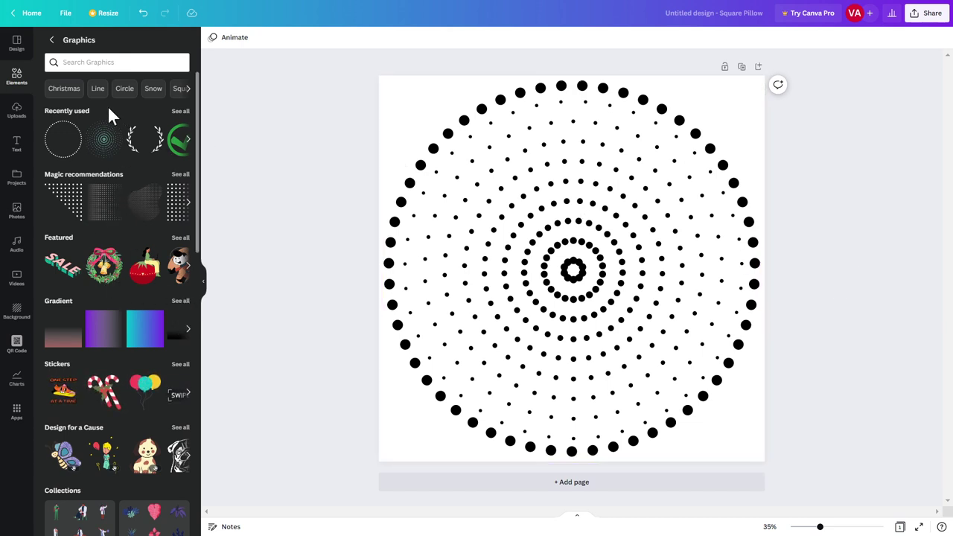
Step: Search the graphics library for circle designs and browse the results
click(125, 89)
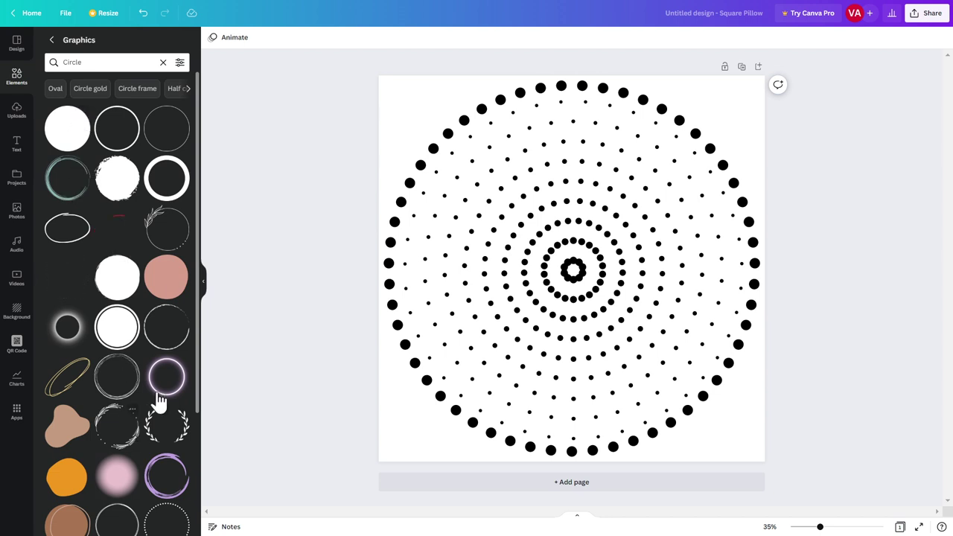
scroll(147, 339, down, 3)
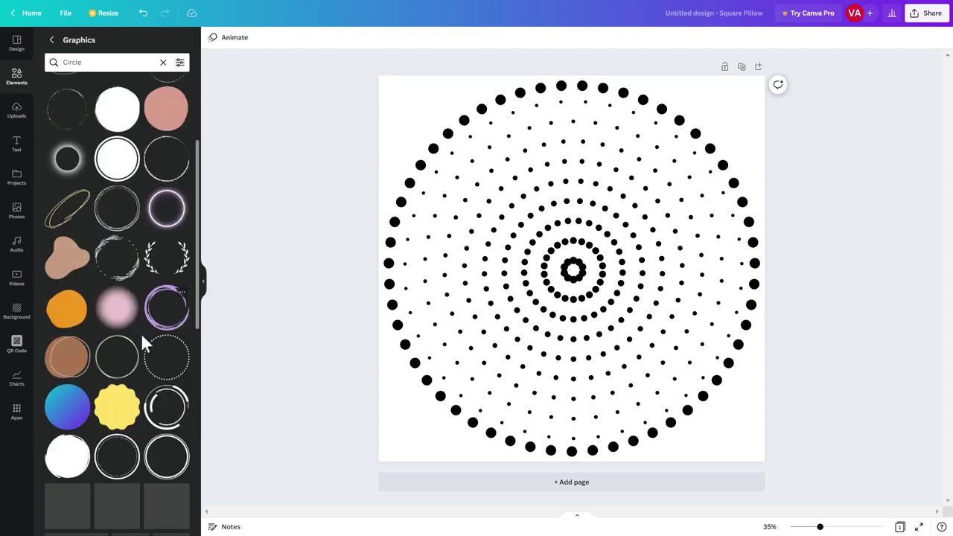
scroll(105, 445, down, 5)
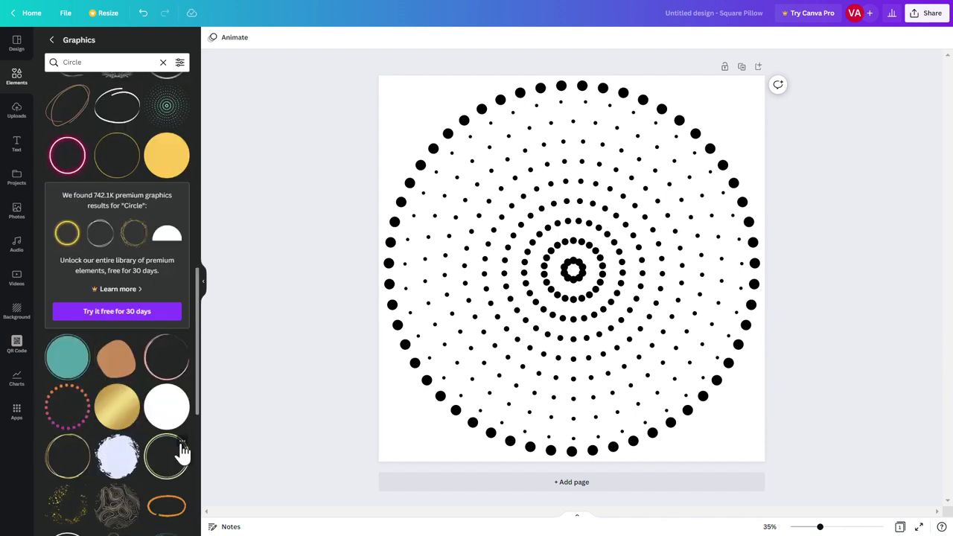
scroll(190, 435, down, 5)
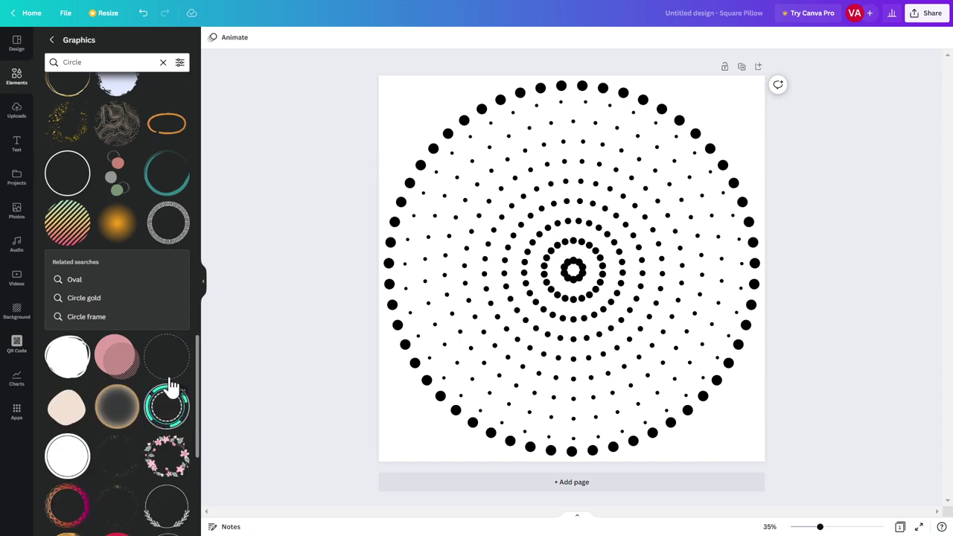
scroll(160, 376, up, 5)
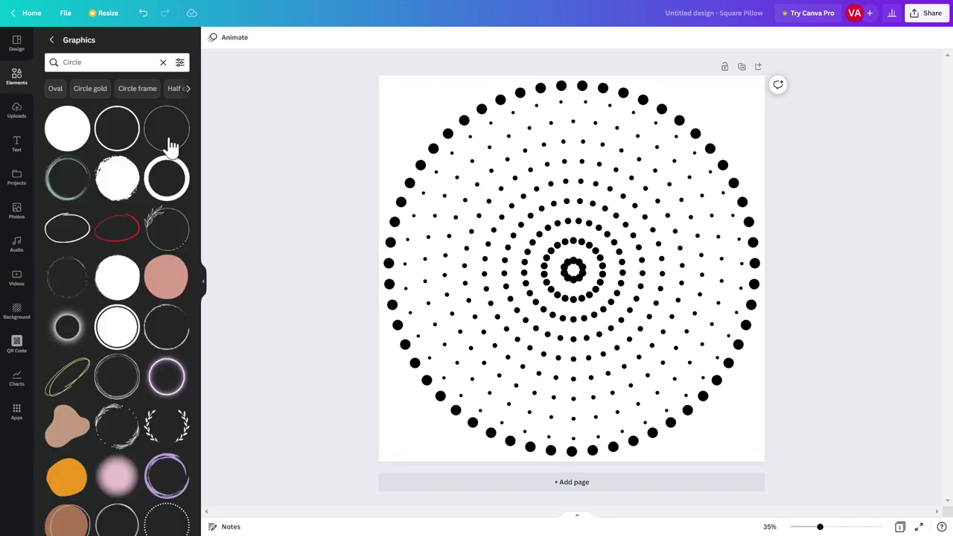
Step: Add a heading reading 12 and set its font to Lovelo
click(21, 152)
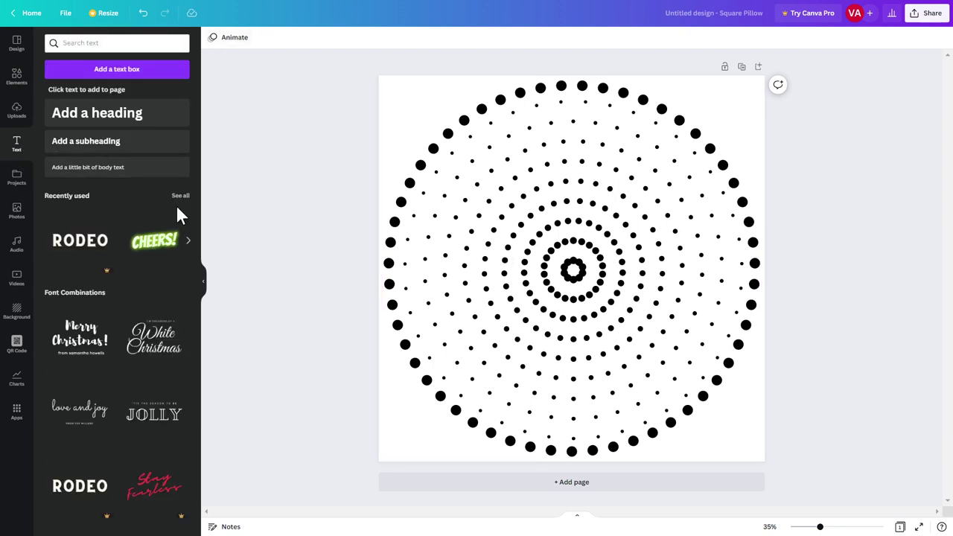
click(124, 119)
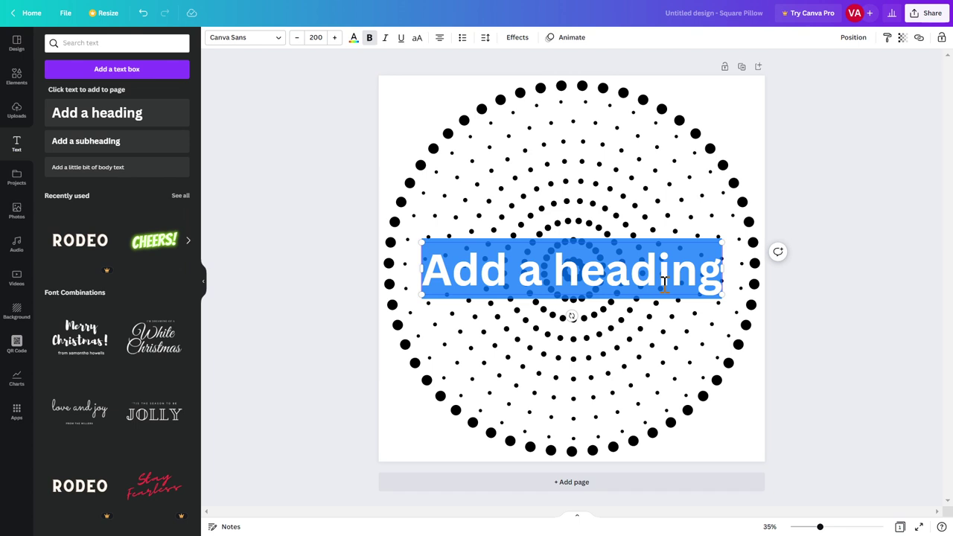
text(12)
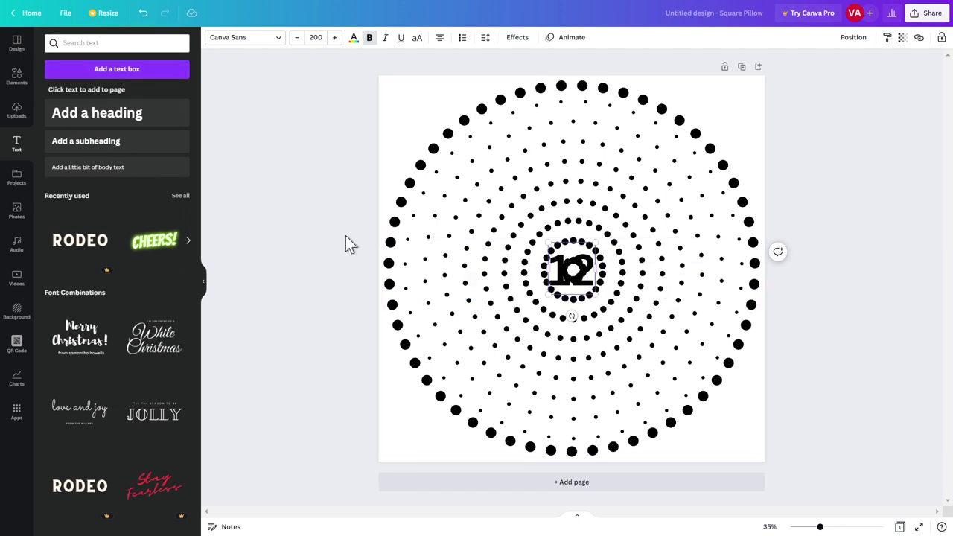
key(ctrl+a)
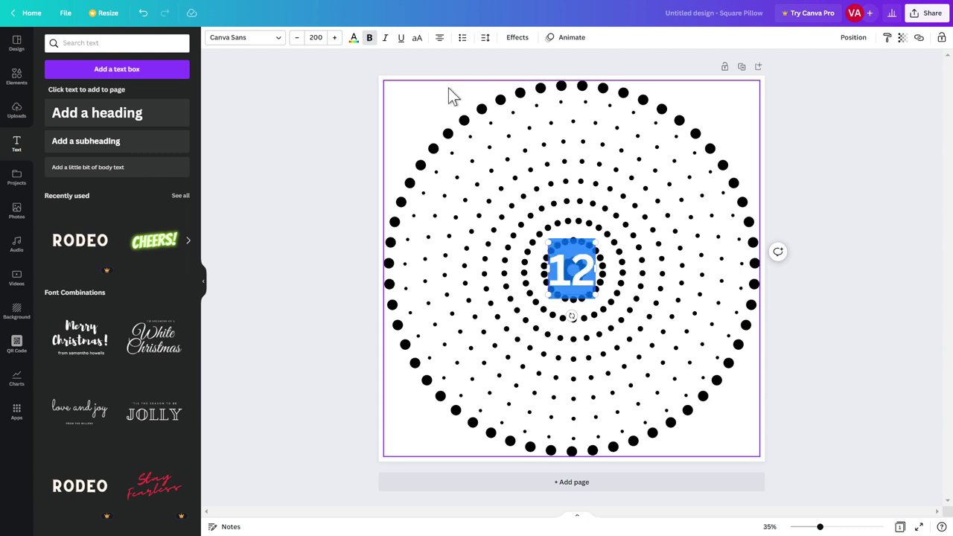
click(273, 41)
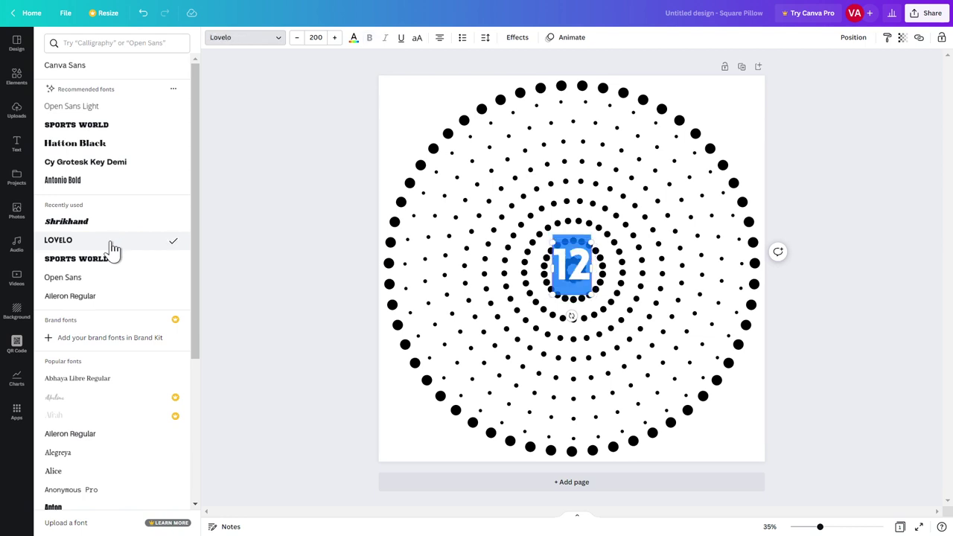
Step: Move the 12 to the top centre of the dotted circle, just inside the outer ring, and deselect it
drag(574, 299, 579, 140)
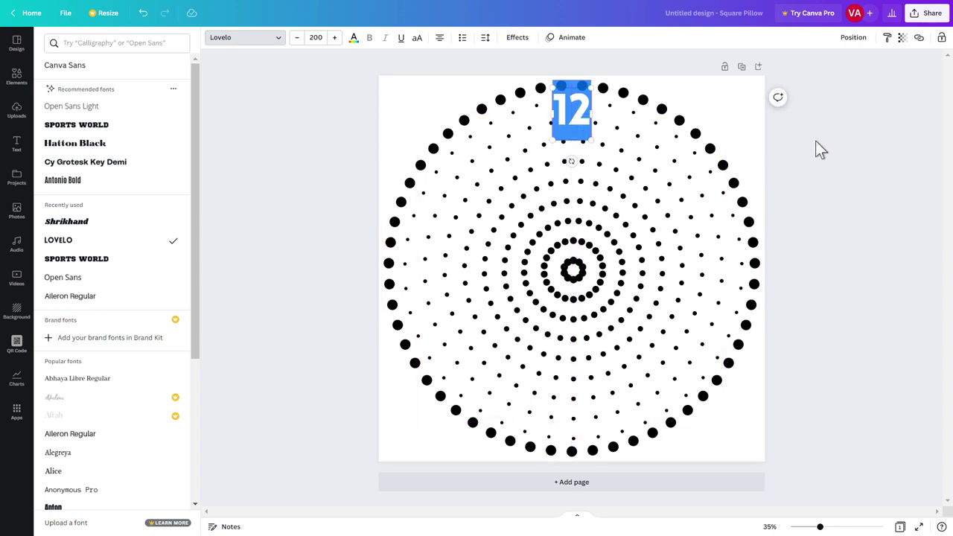
click(840, 139)
click(844, 131)
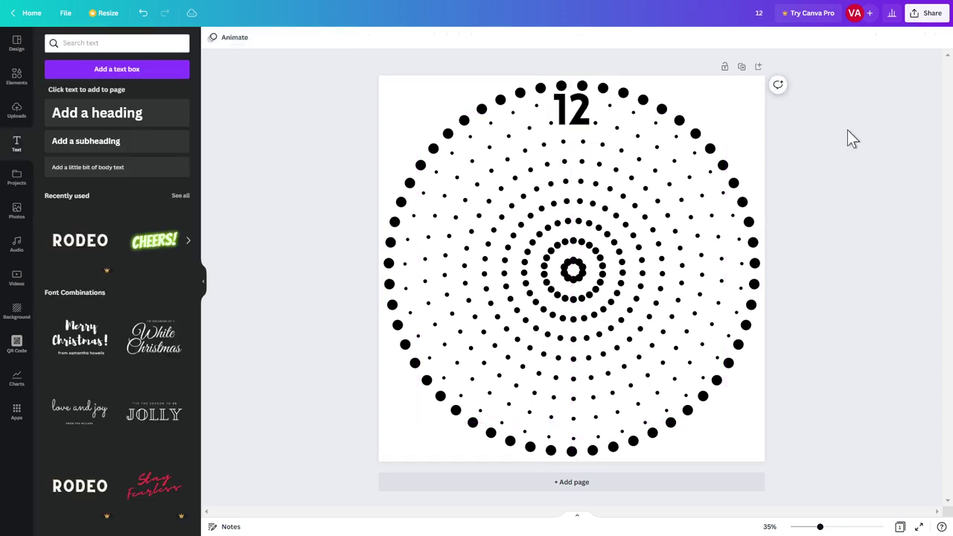
Step: Copy the 12 straight down to the bottom centre of the dotted circle and change the copy's text to 6
click(579, 139)
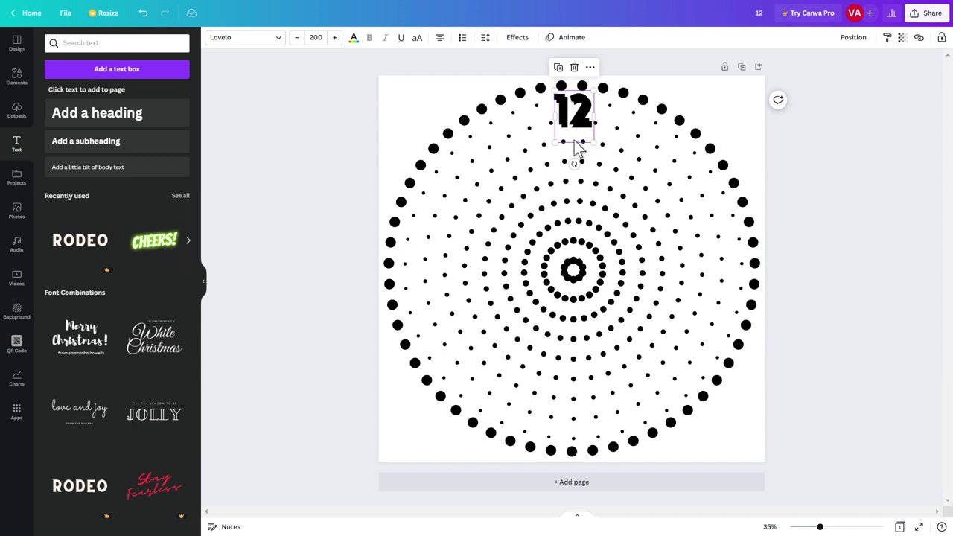
drag(574, 144, 573, 457)
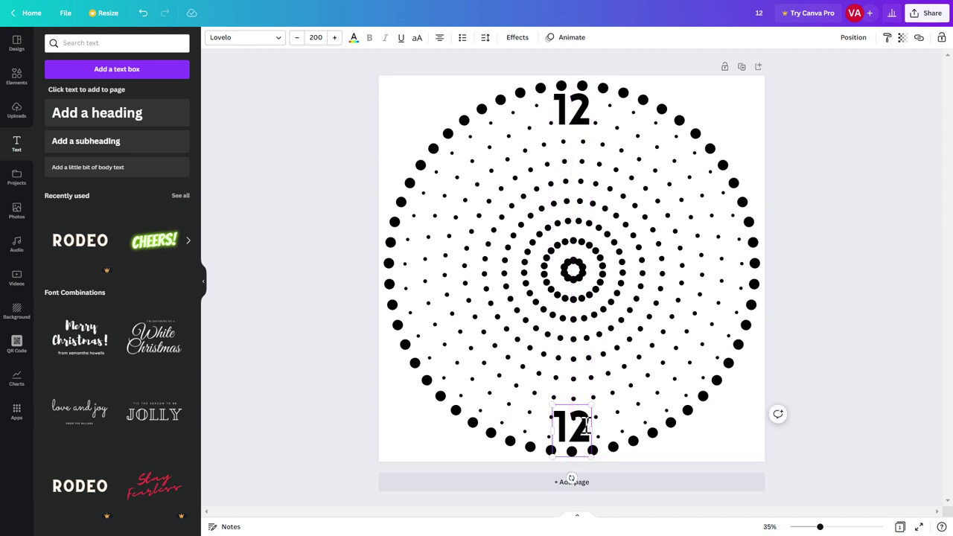
double_click(587, 424)
text(6)
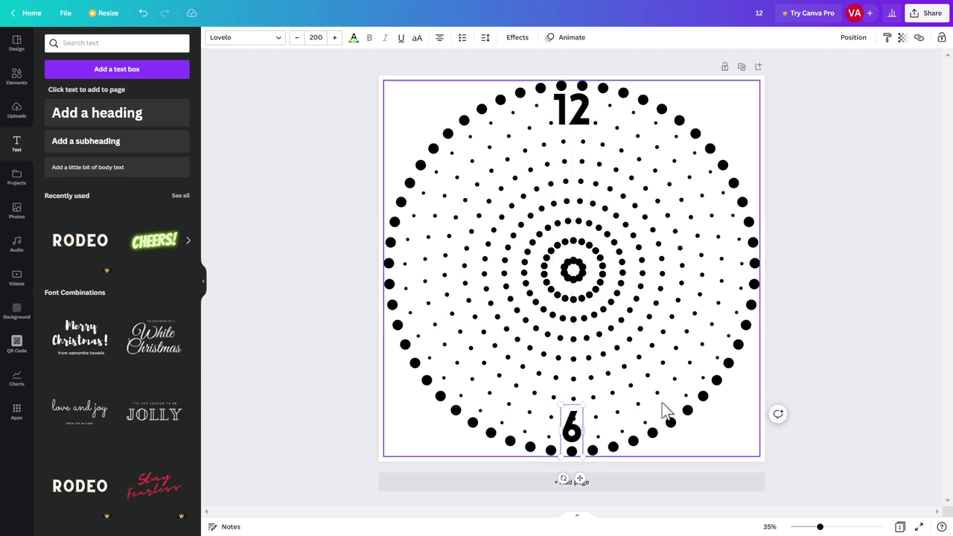
click(846, 348)
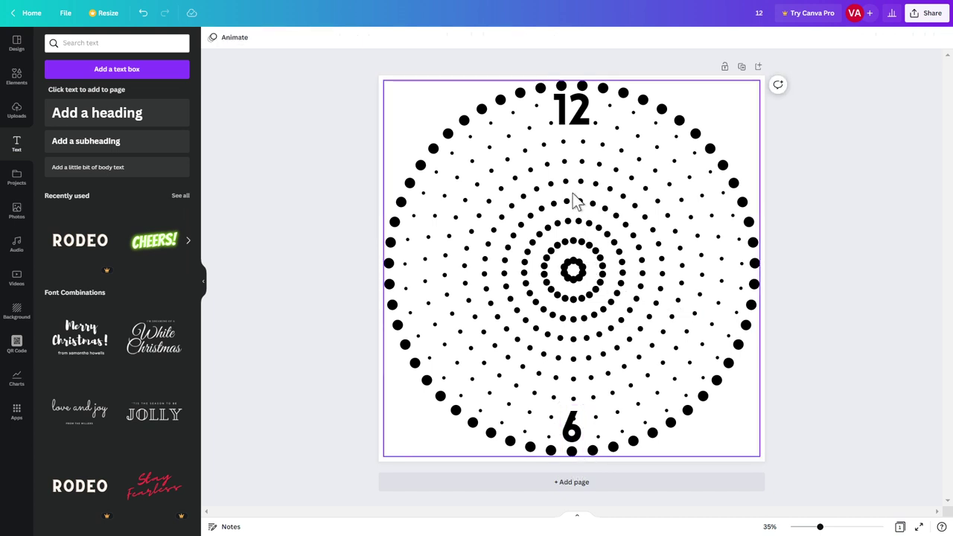
Step: Copy the 12 to the right side of the dotted circle at mid-height and change the copy's text to 3
click(588, 137)
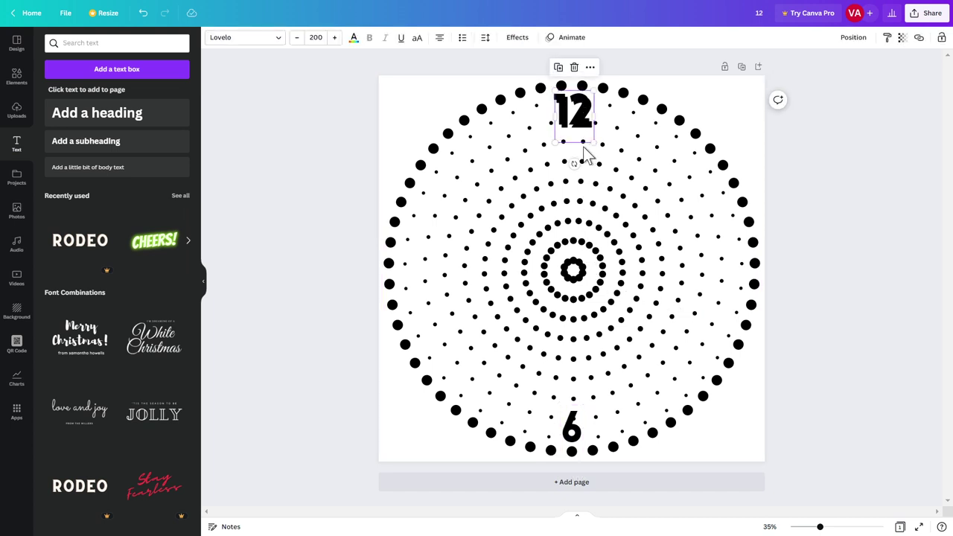
drag(584, 147, 734, 293)
double_click(727, 261)
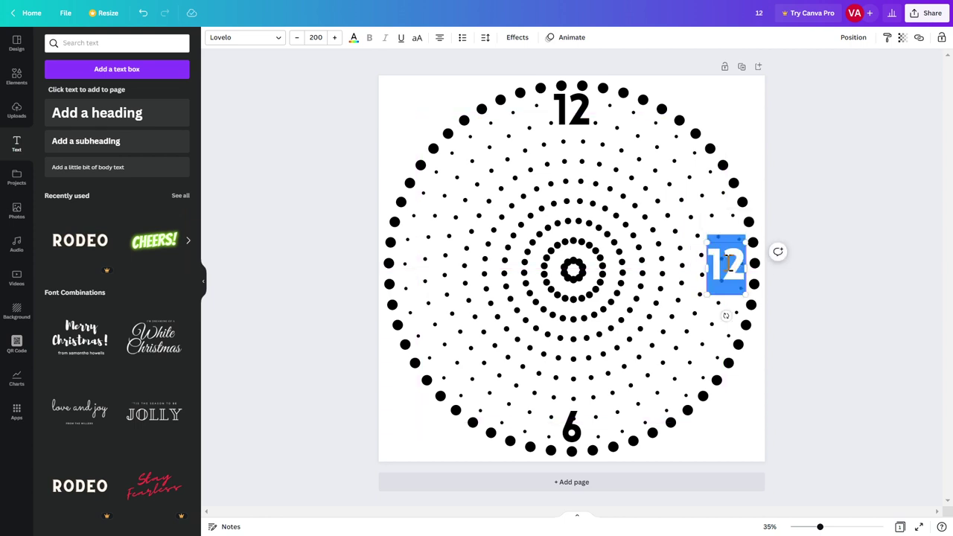
text(3)
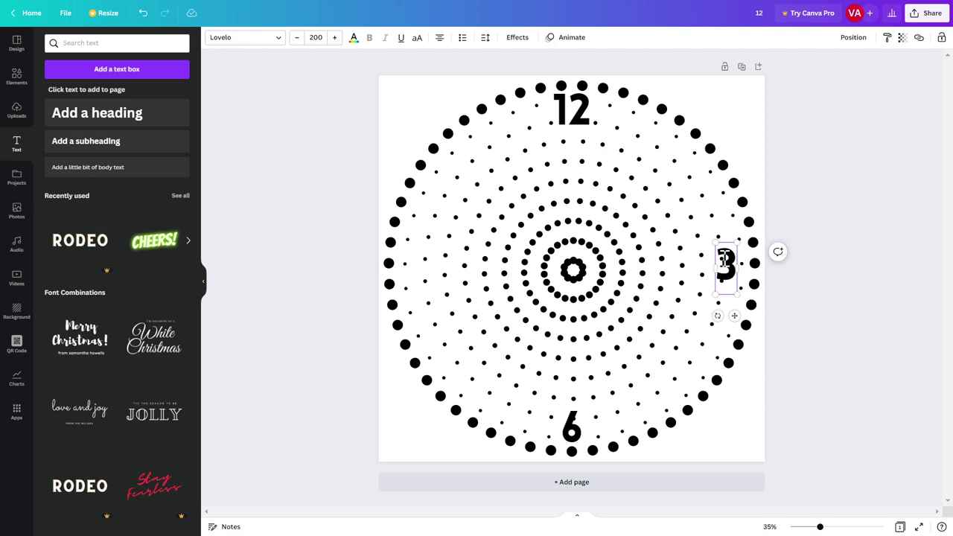
click(838, 253)
Step: Move the 3 closer to the outer ring, copy it level to the circle's left side, and change the copy to 9
click(727, 286)
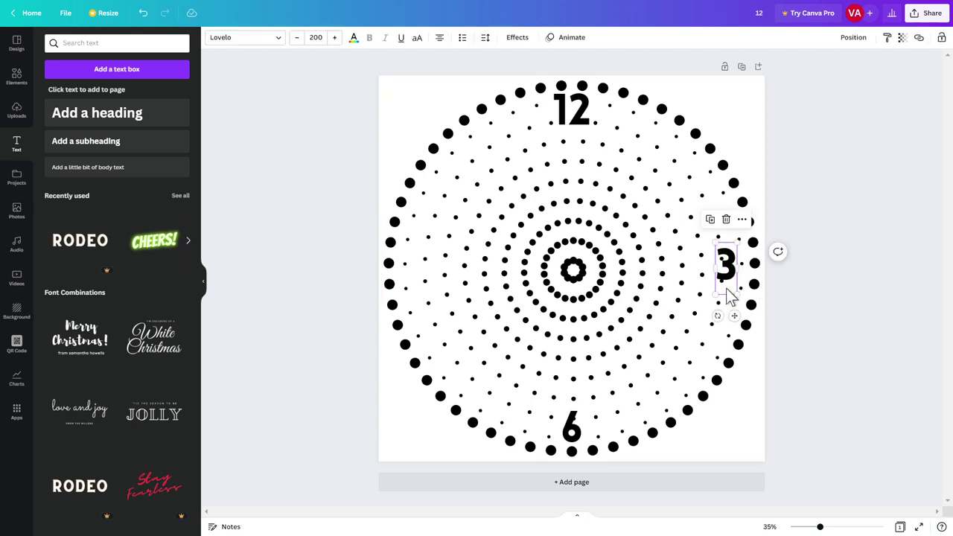
drag(730, 301, 410, 298)
double_click(415, 260)
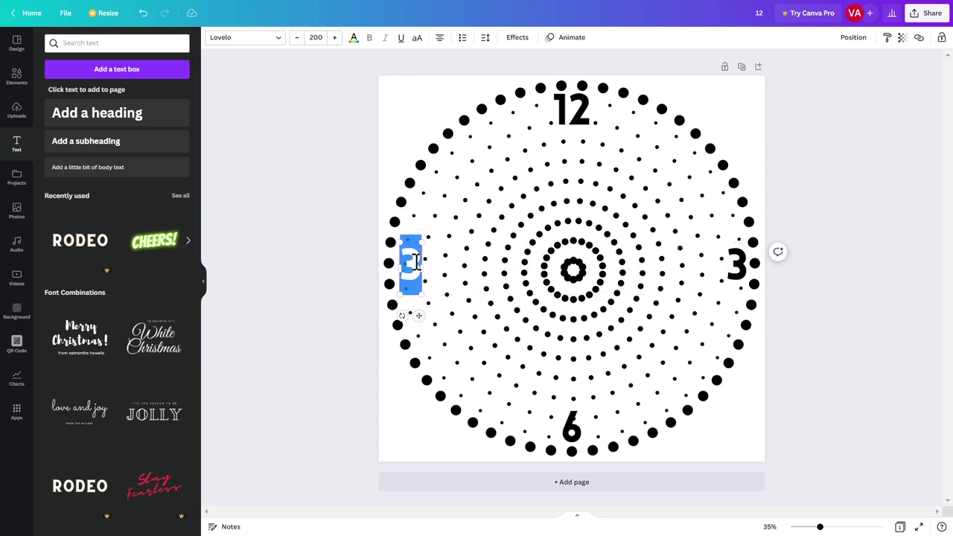
text(9)
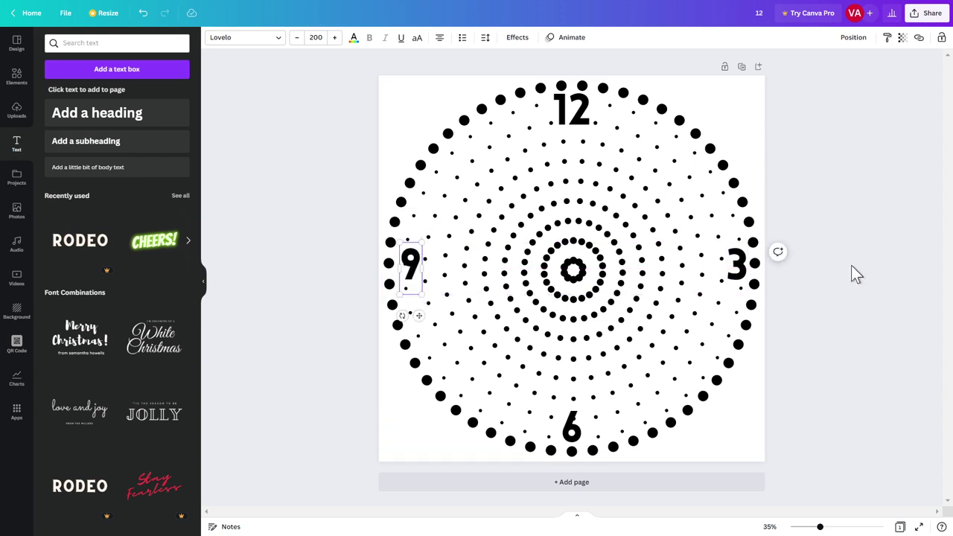
click(850, 187)
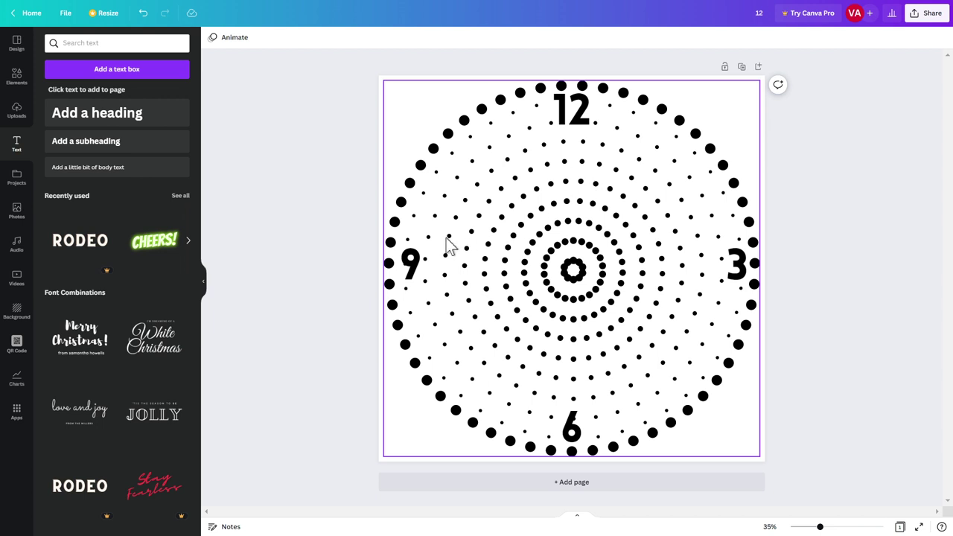
click(419, 274)
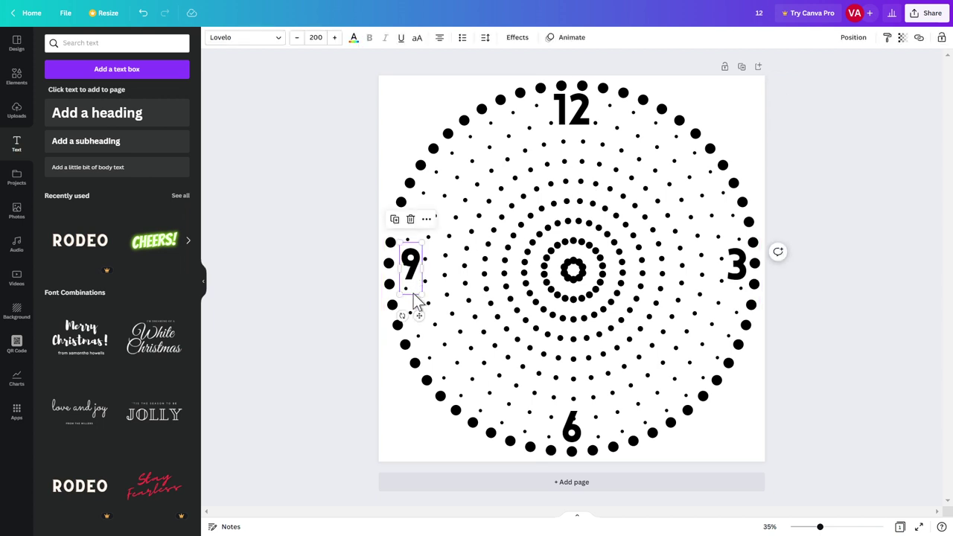
drag(415, 298, 413, 291)
click(816, 222)
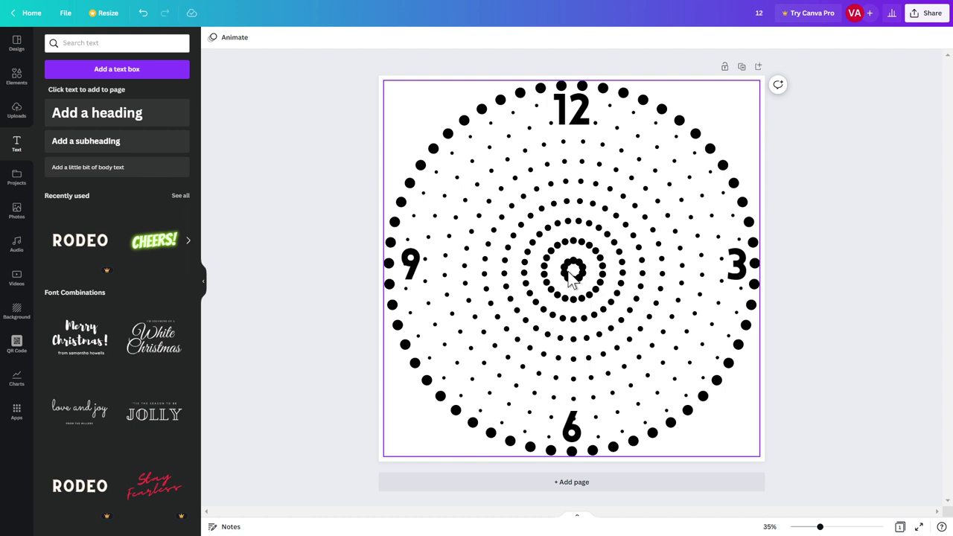
key(Escape)
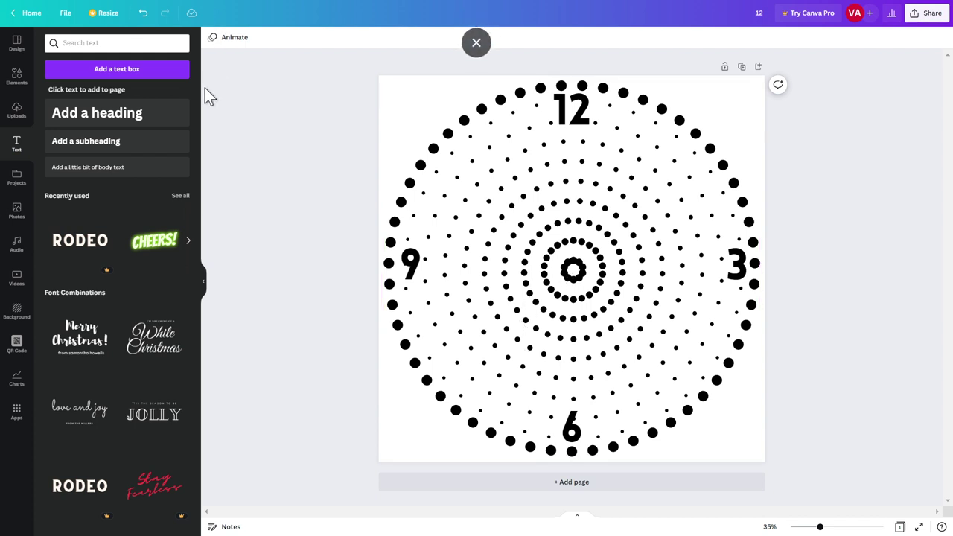
Step: Add a heading reading Modern across the centre of the dotted circle
click(136, 116)
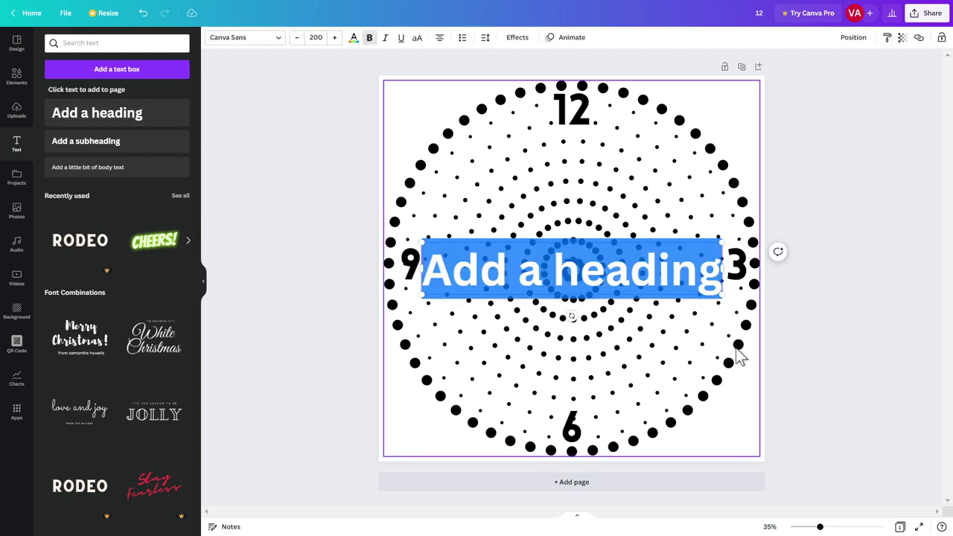
text(Mo)
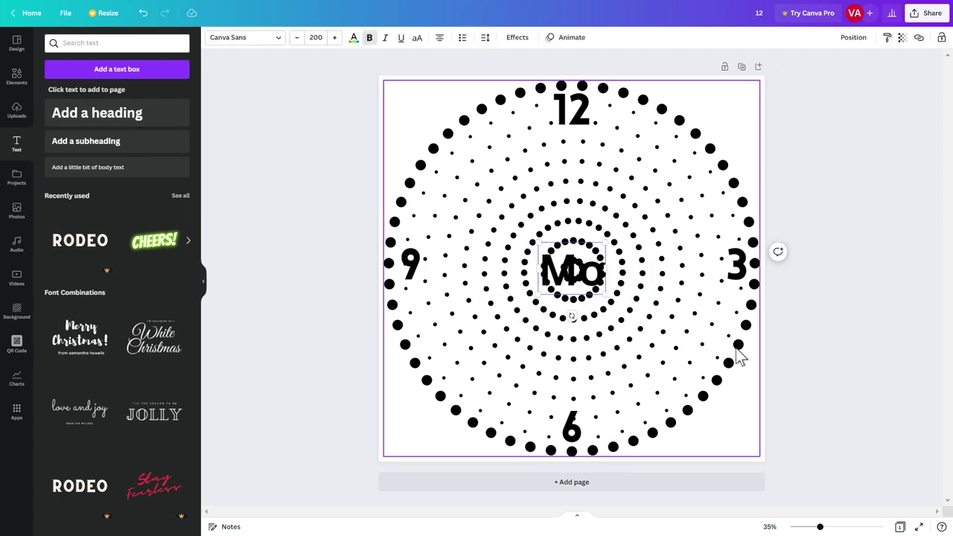
text(dern)
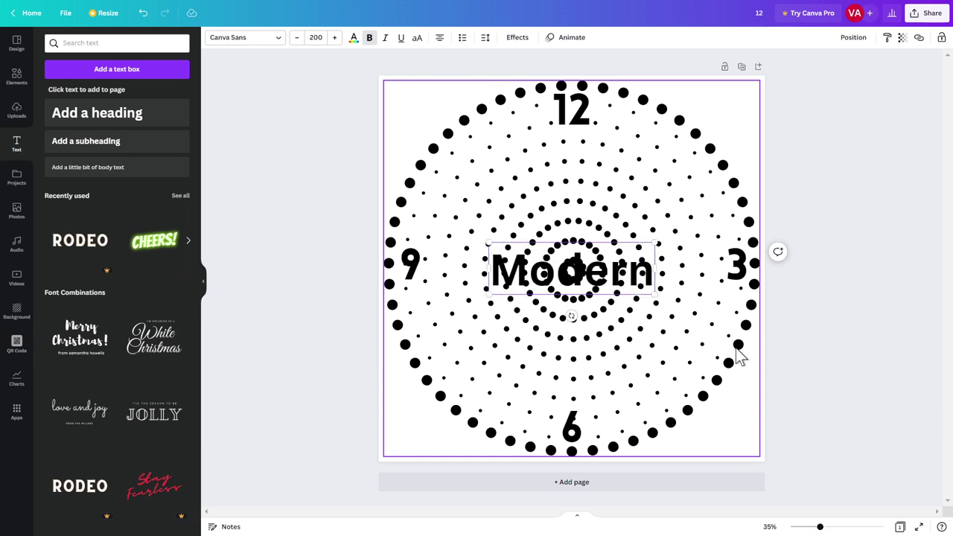
Step: Complete the heading text as Modern Educator and set its font size to 150
text( Educator)
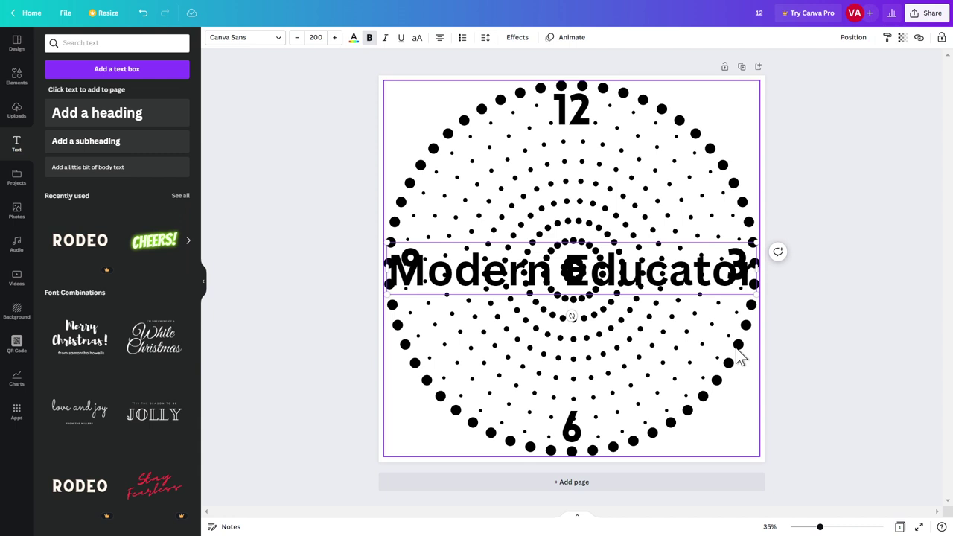
key(ctrl+a)
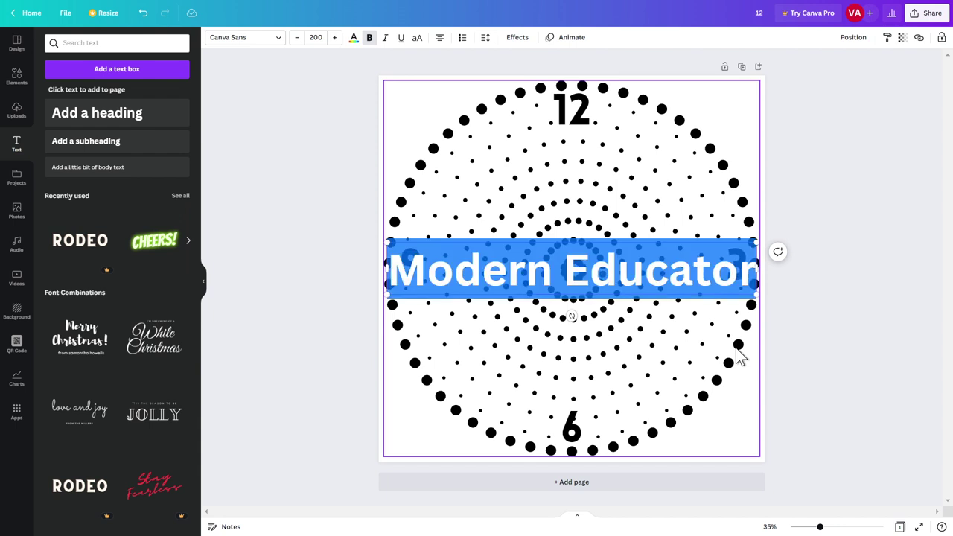
click(318, 41)
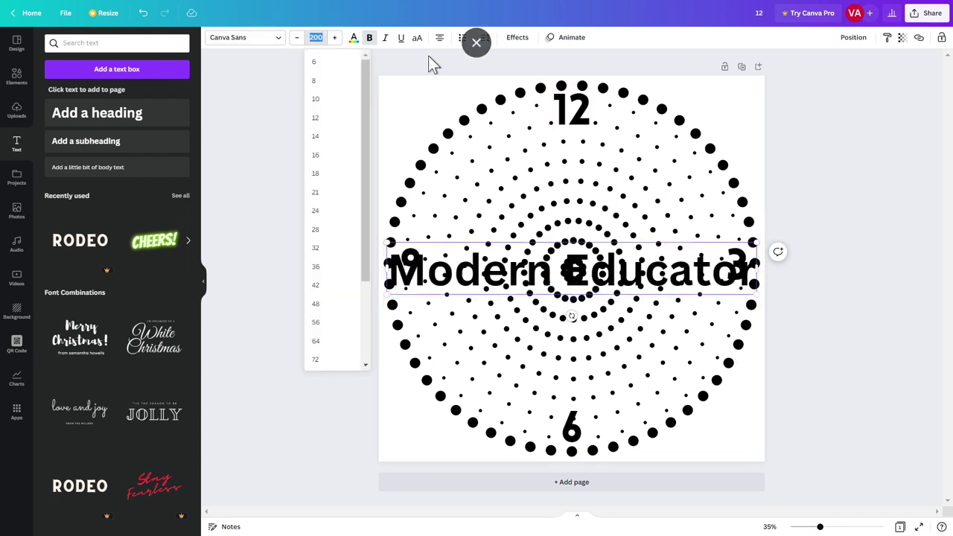
text(150)
key(Return)
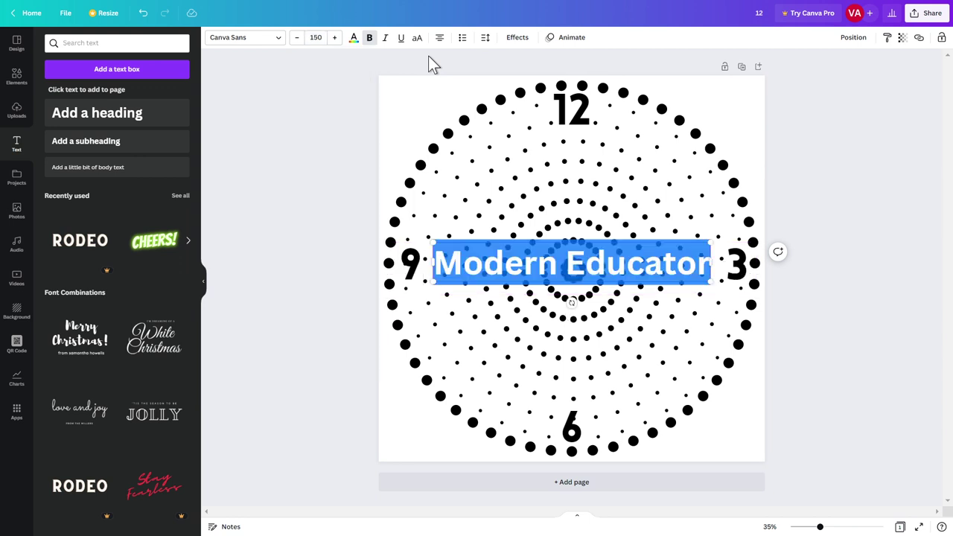
Step: Try the Sports World font on the Modern Educator heading, and switch it to Abhaya Libre Regular
click(274, 37)
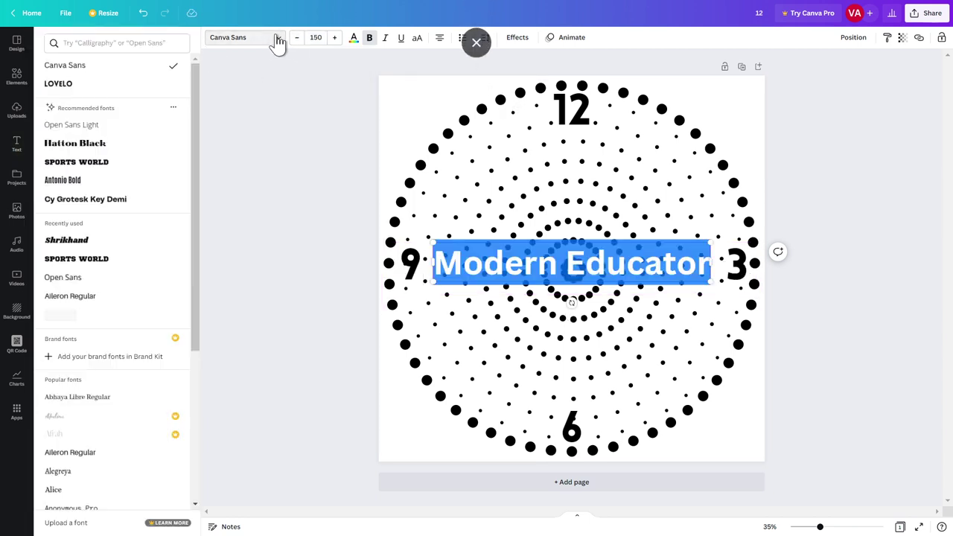
click(115, 166)
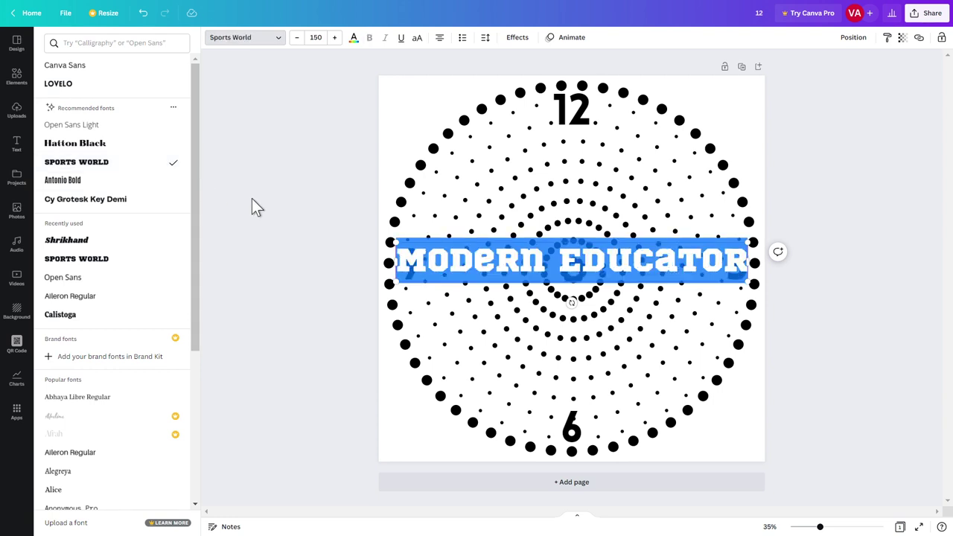
scroll(110, 306, down, 3)
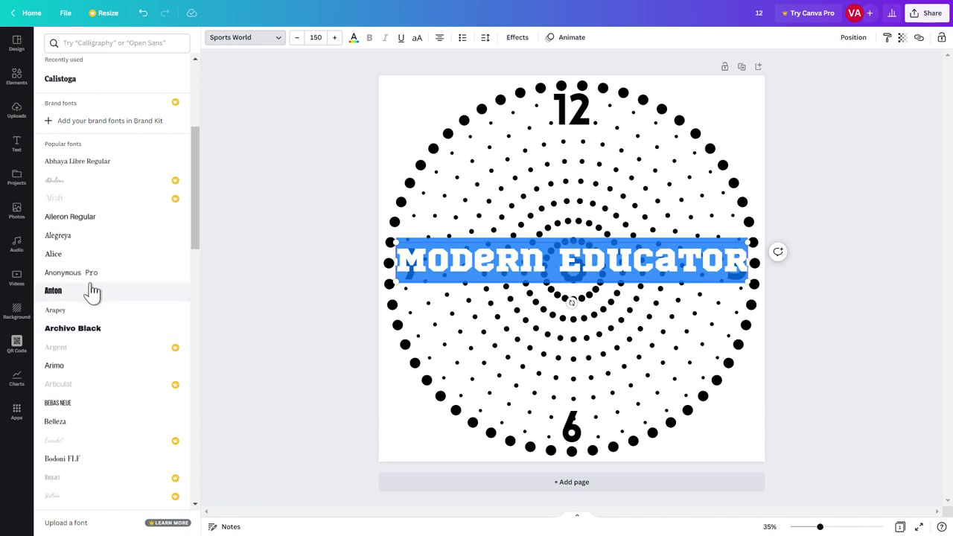
click(94, 162)
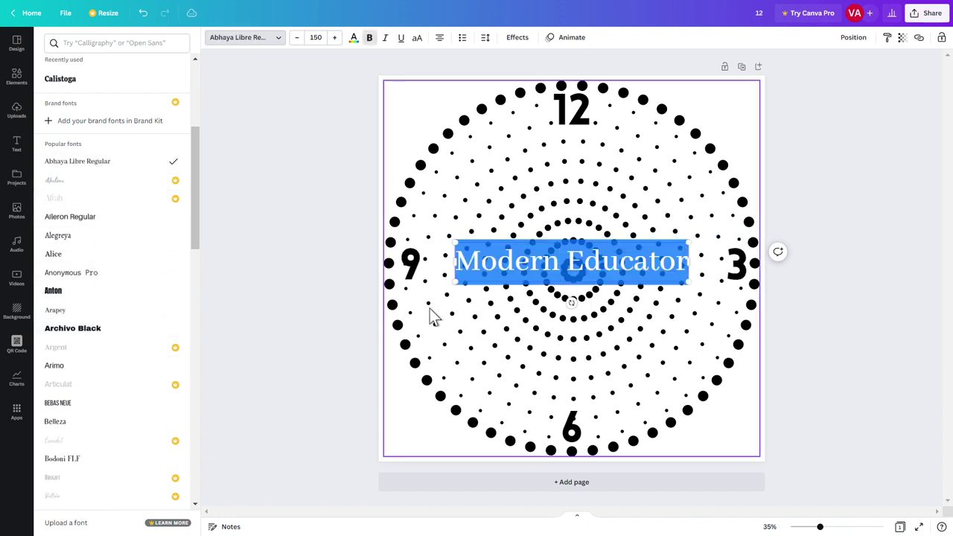
Step: Move the Modern Educator heading straight down, midway between the circle's centre and the 6
drag(586, 280, 586, 380)
key(Escape)
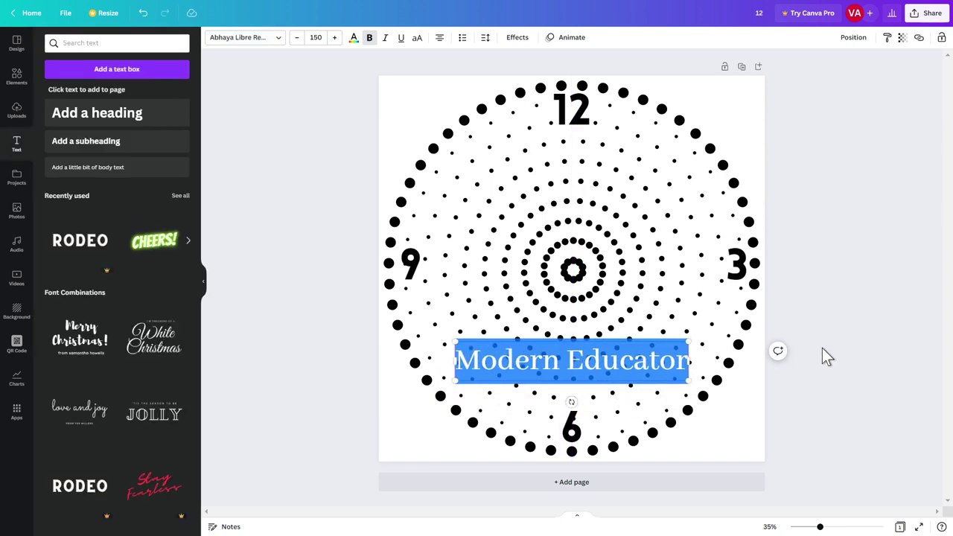
click(800, 373)
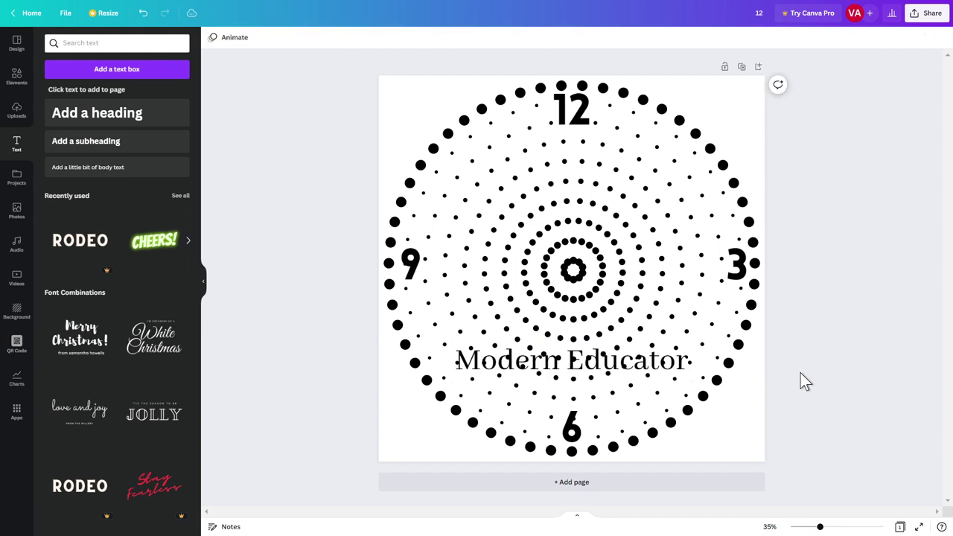
Step: Reduce the Modern Educator heading's font size, trying 50 first and settling on 100
click(642, 382)
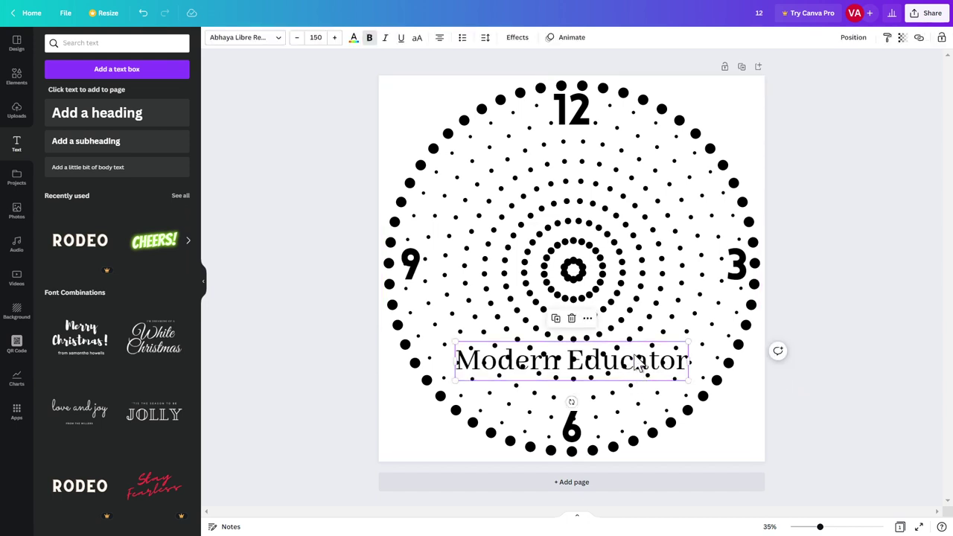
click(632, 360)
key(ctrl+a)
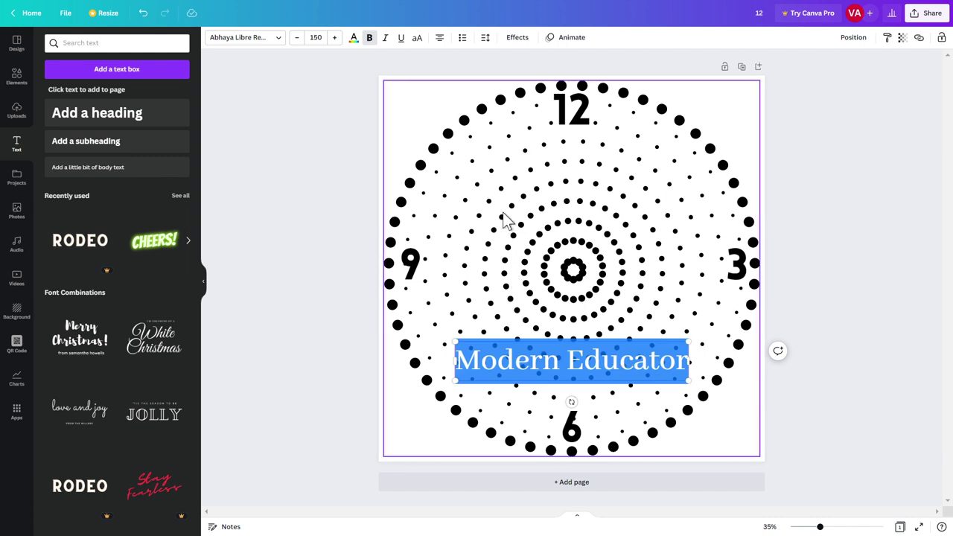
click(332, 37)
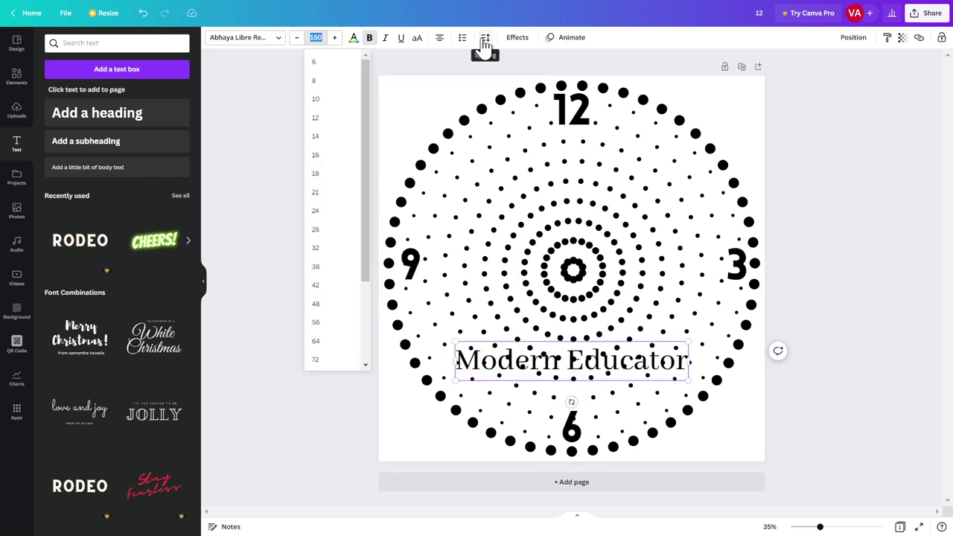
text(50)
key(Return)
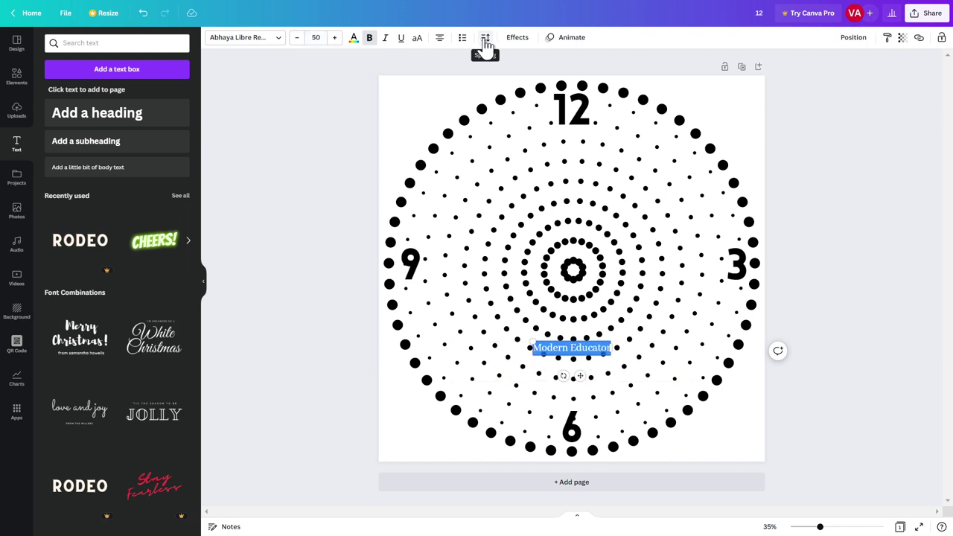
click(316, 37)
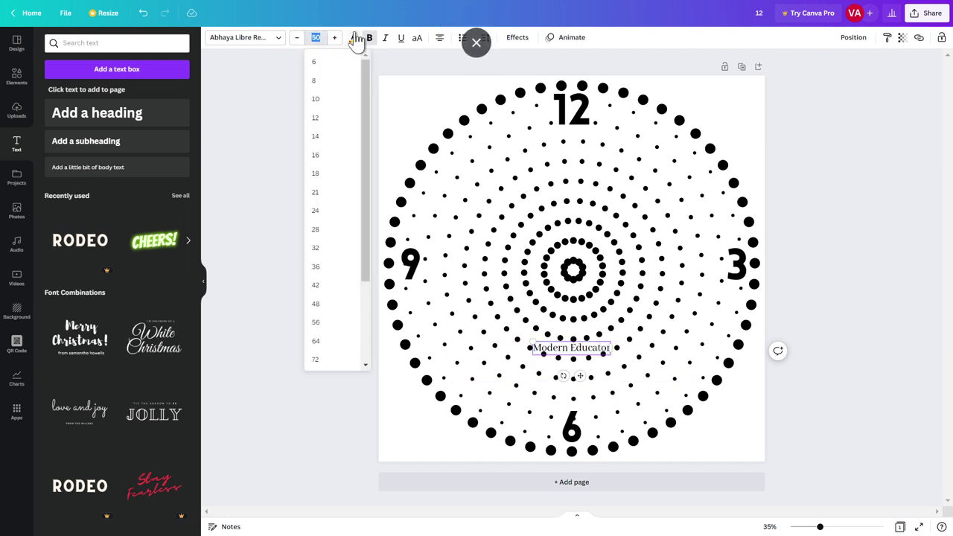
text(100)
key(Return)
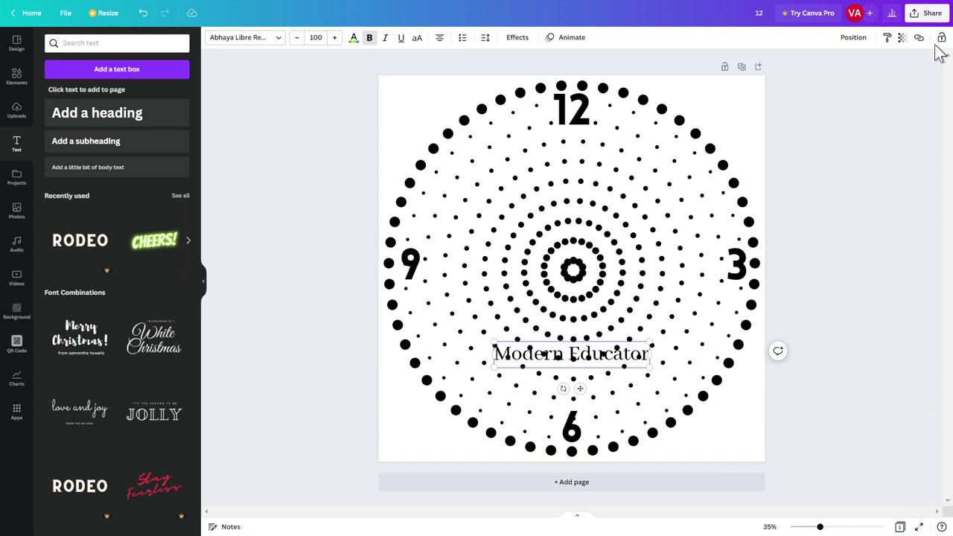
click(511, 424)
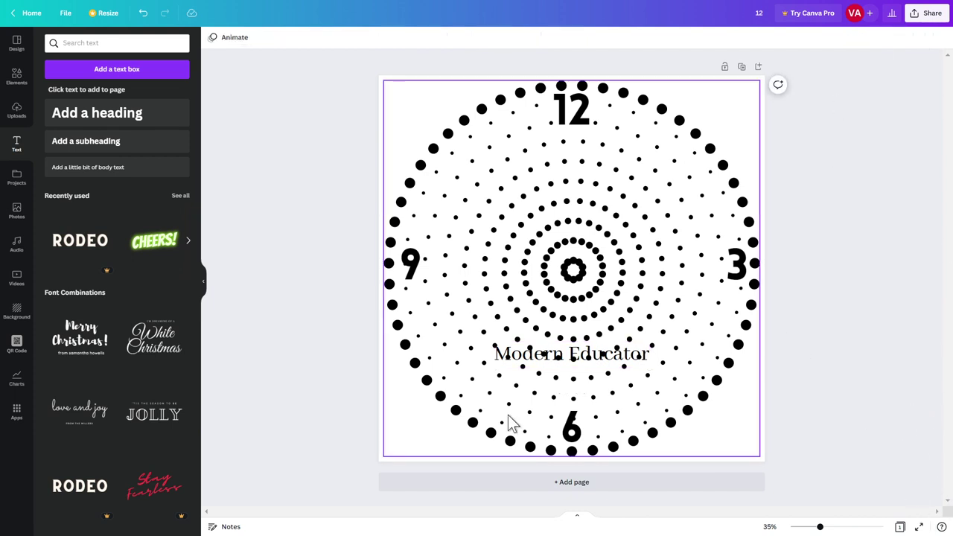
Step: Move the Modern Educator heading down to just above the 6, keeping it horizontally centred on the page
click(580, 370)
drag(580, 370, 576, 398)
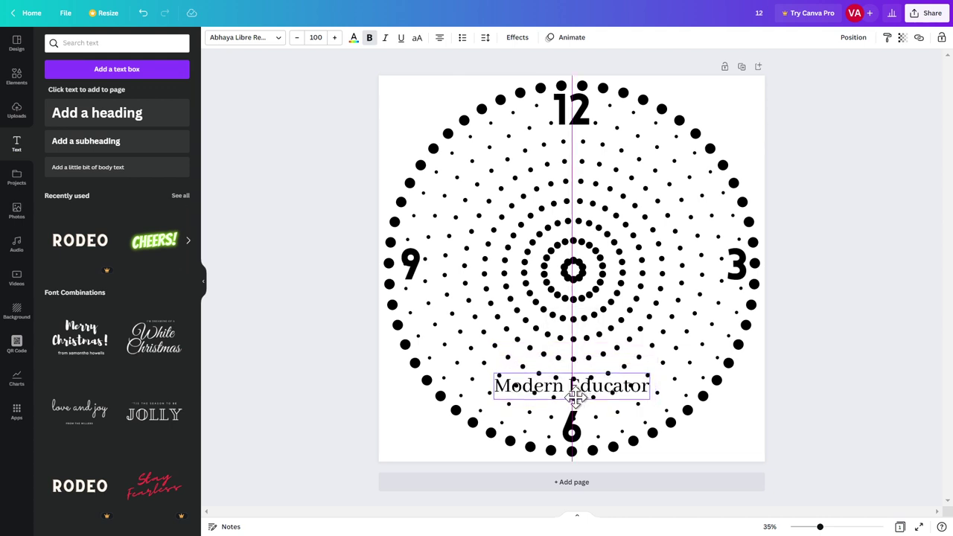
drag(576, 398, 575, 398)
Step: Change the Modern Educator heading's font to Shrikhand
triple_click(595, 385)
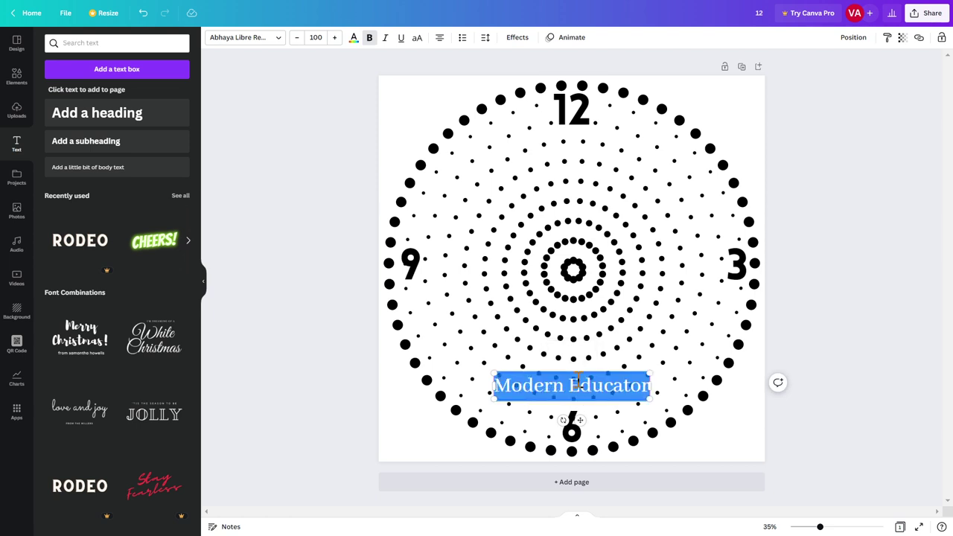
click(261, 39)
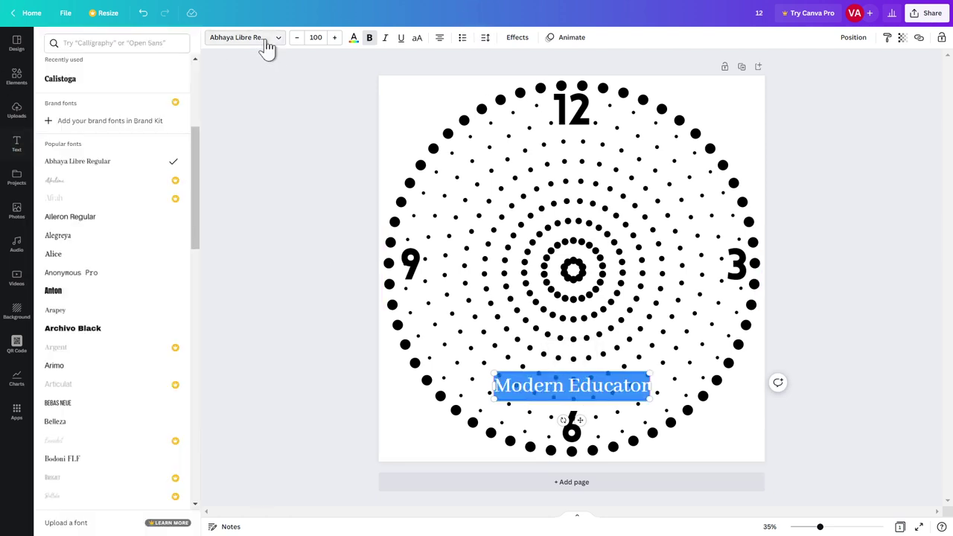
scroll(106, 339, down, 5)
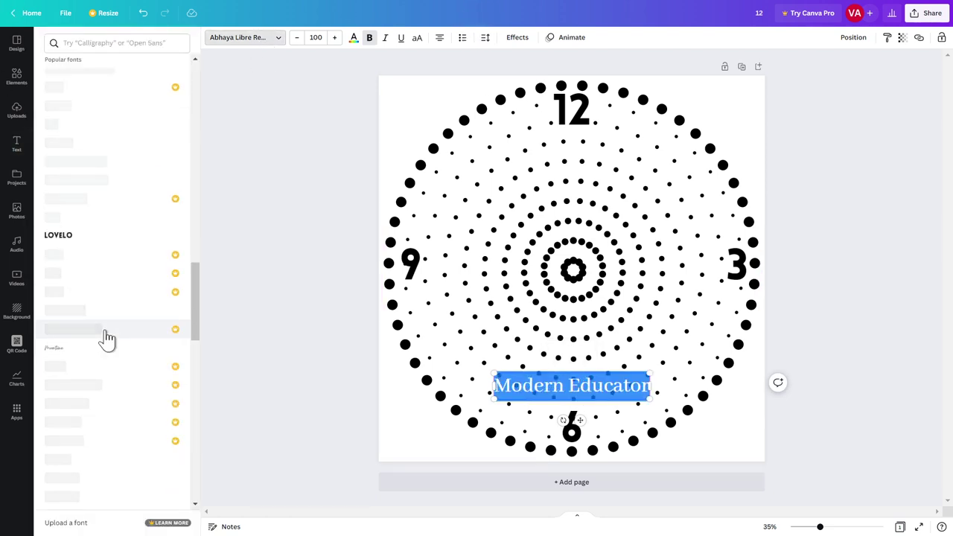
scroll(108, 338, up, 5)
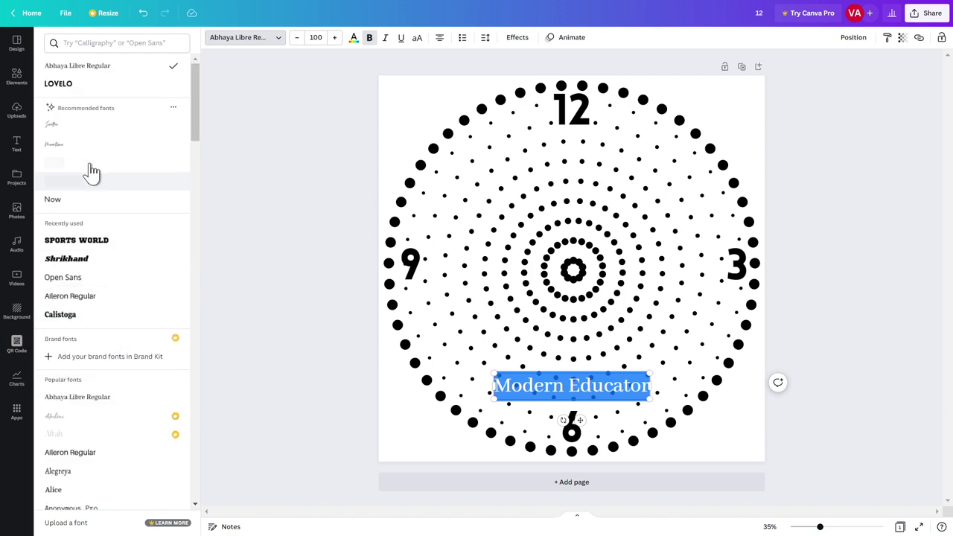
click(97, 266)
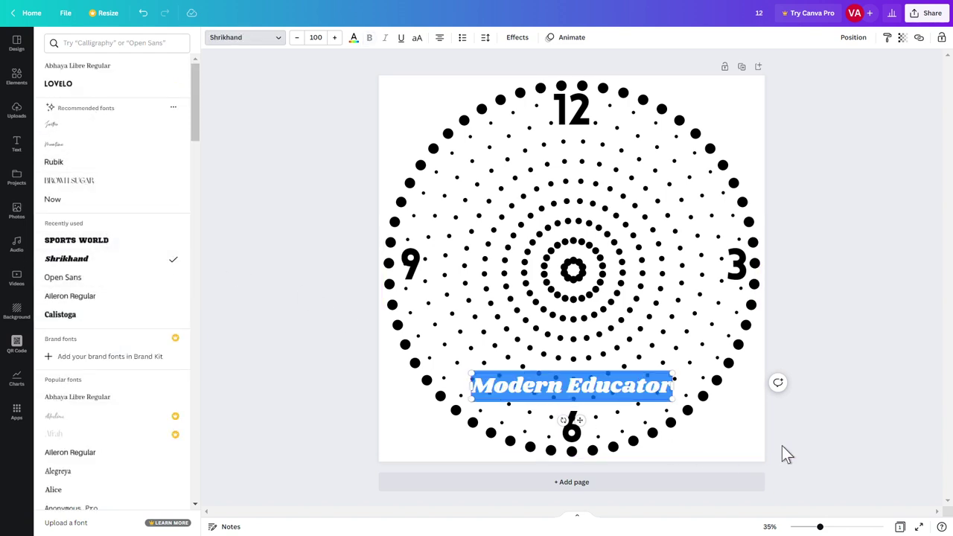
click(878, 312)
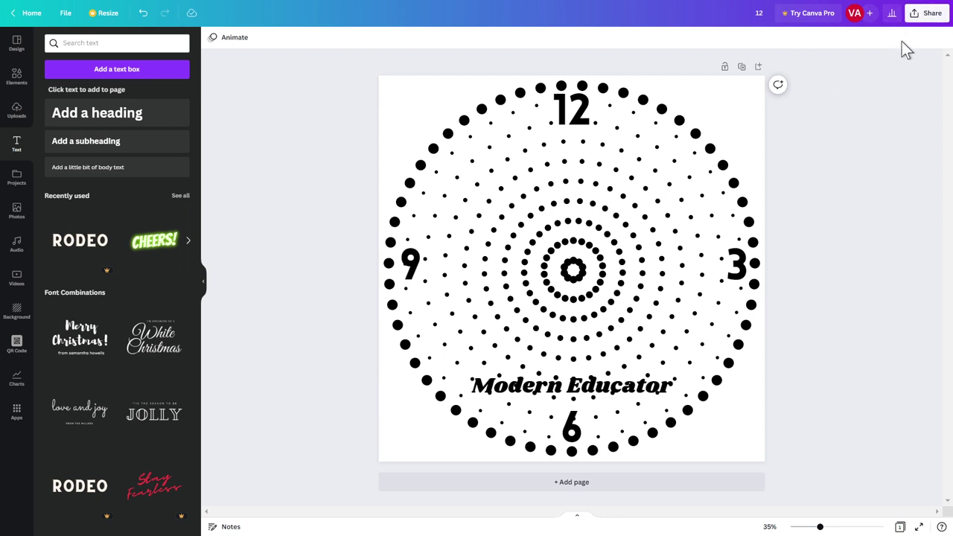
Step: Lock the four clock numbers and the Modern Educator heading together
drag(359, 61, 821, 488)
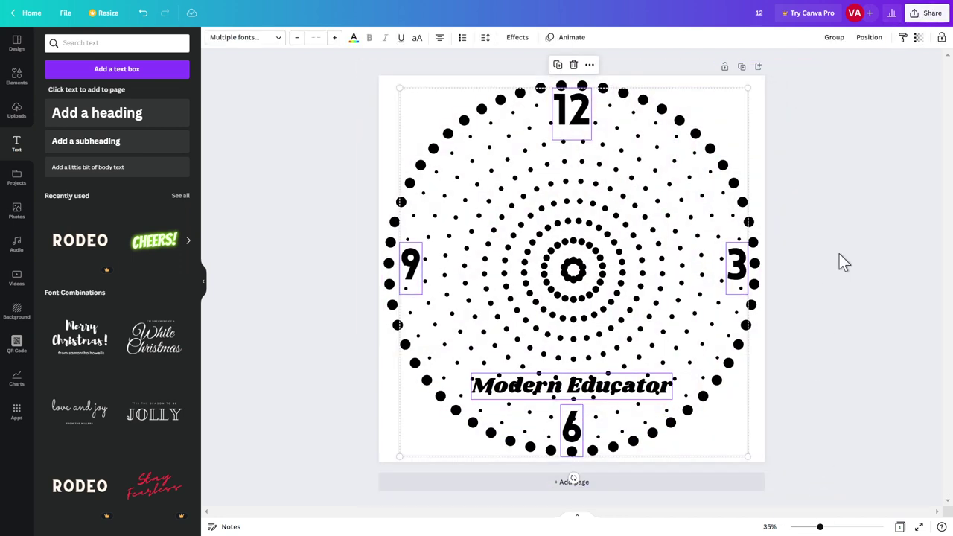
click(941, 37)
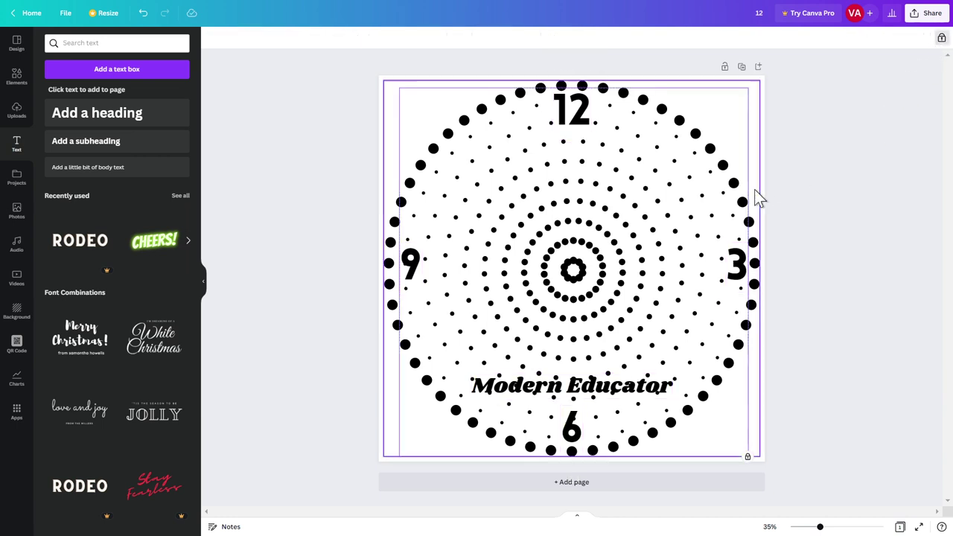
click(801, 203)
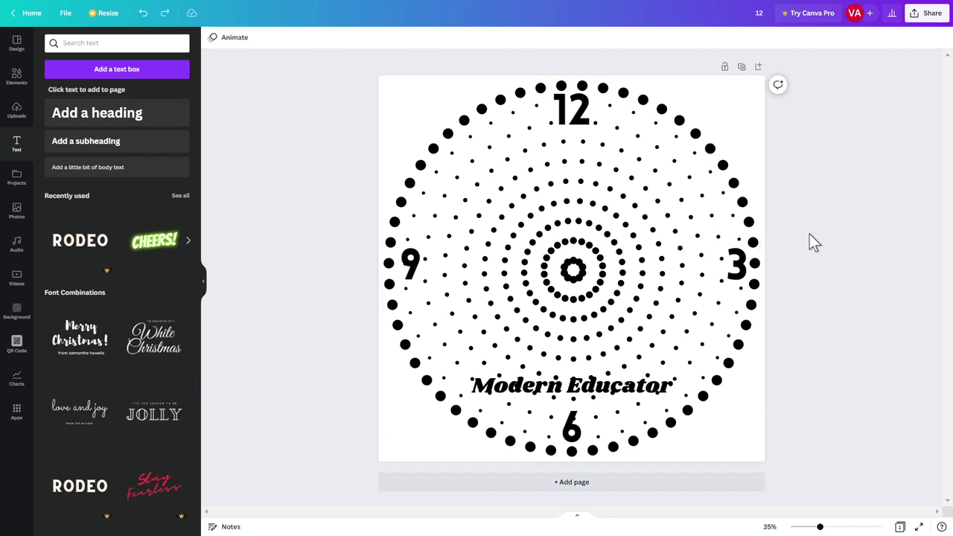
Step: Unlock the dotted circular pattern and ungroup its elements
click(669, 158)
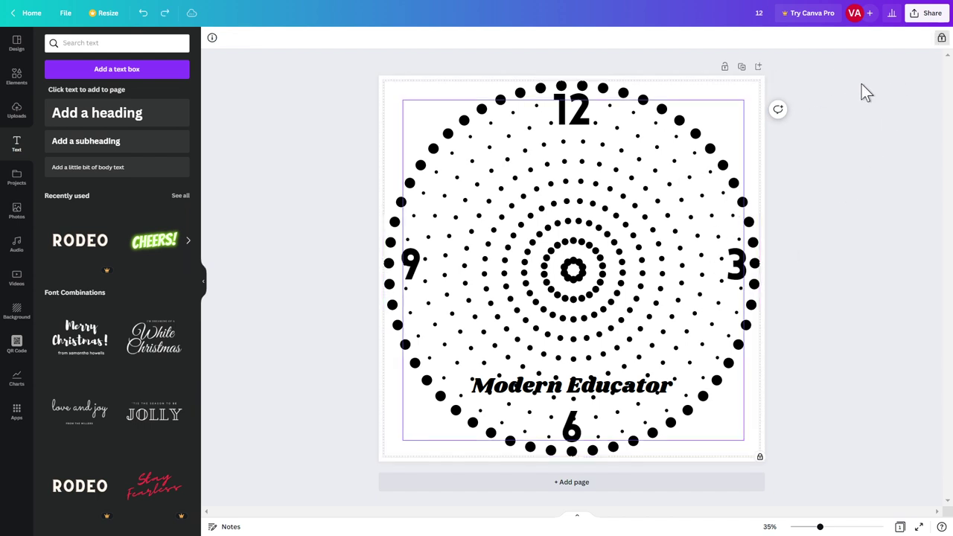
click(941, 38)
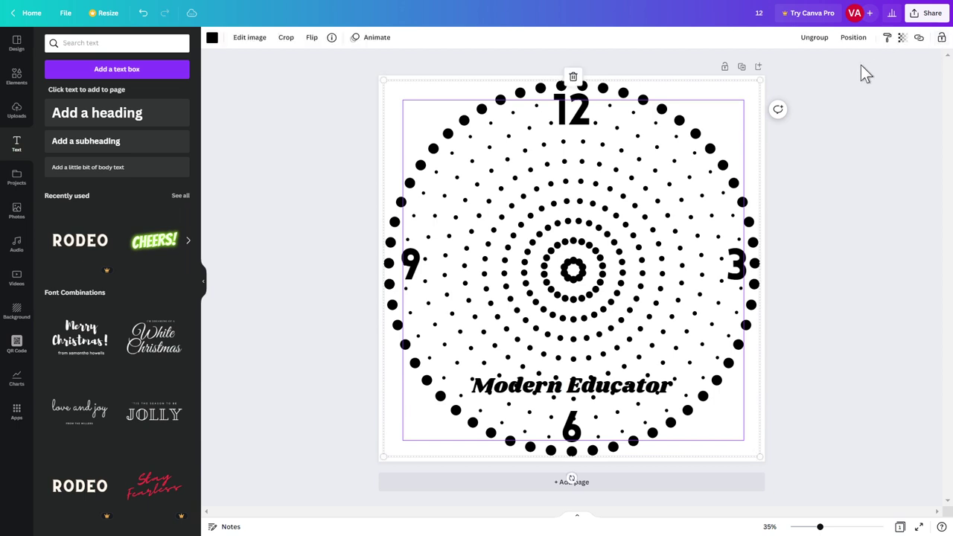
click(814, 38)
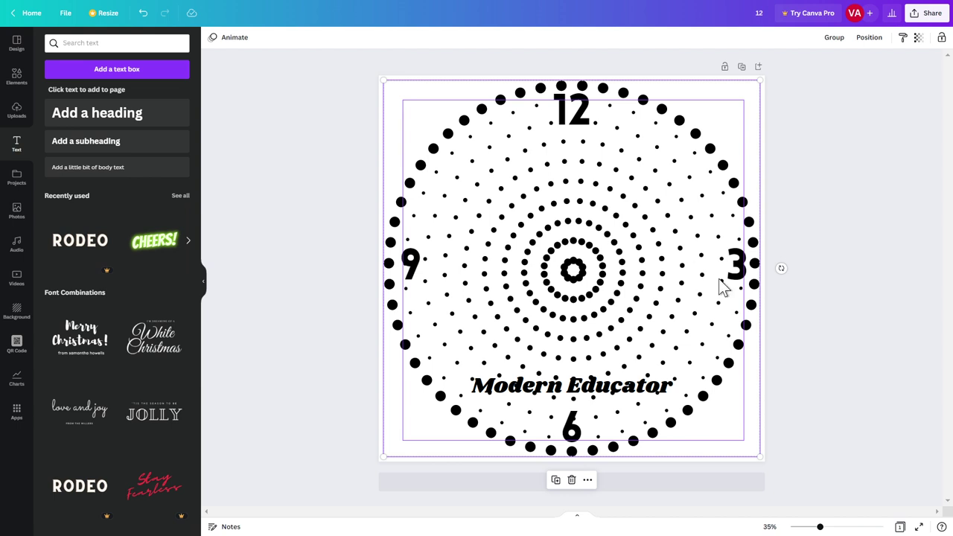
Step: Select the 3 and the 9 together and check which alignment options are available for them
click(744, 272)
shift+click(414, 269)
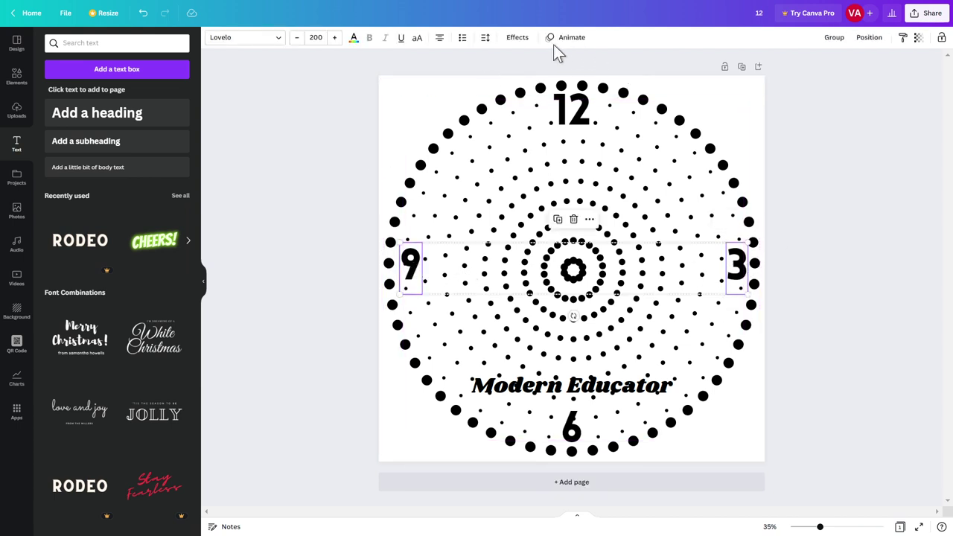
click(870, 41)
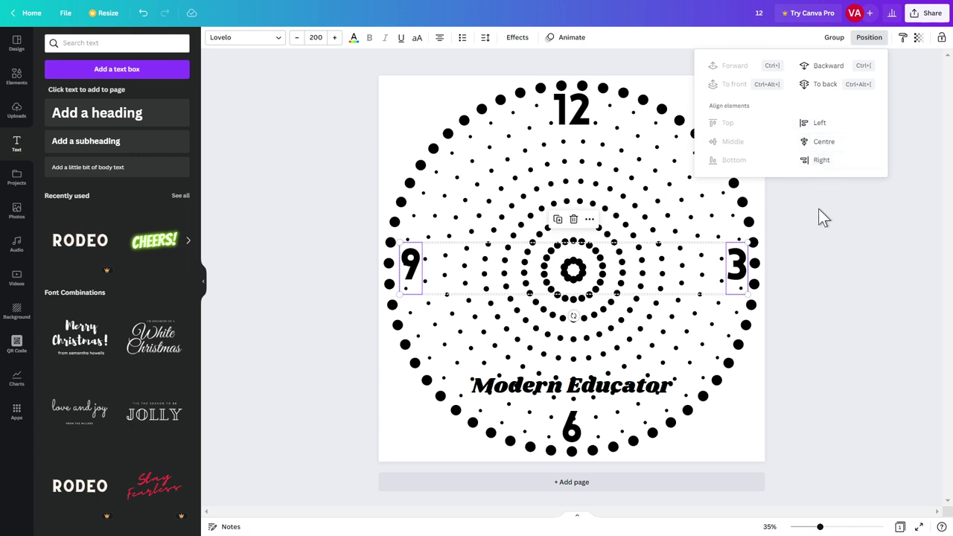
click(808, 249)
click(778, 289)
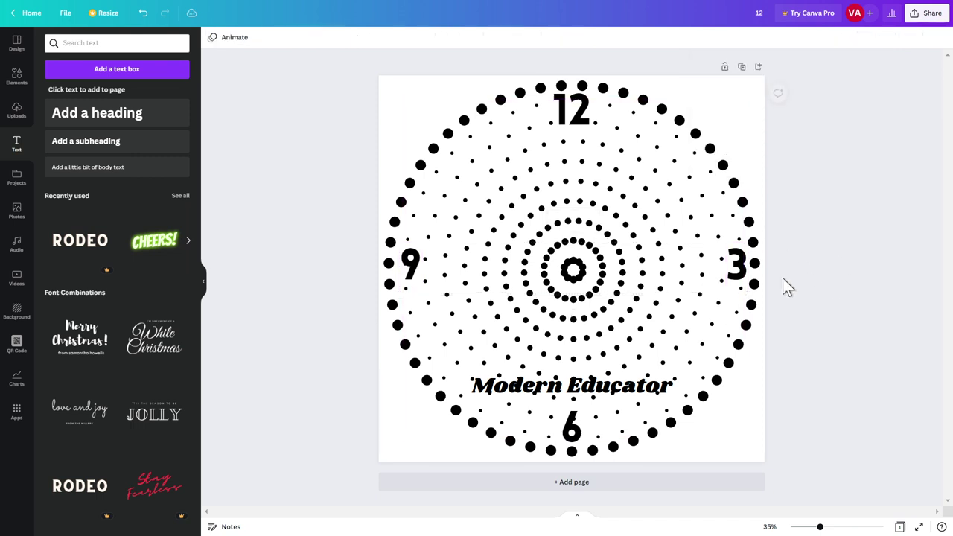
Step: Align the 3 to the right edge of the page
click(741, 292)
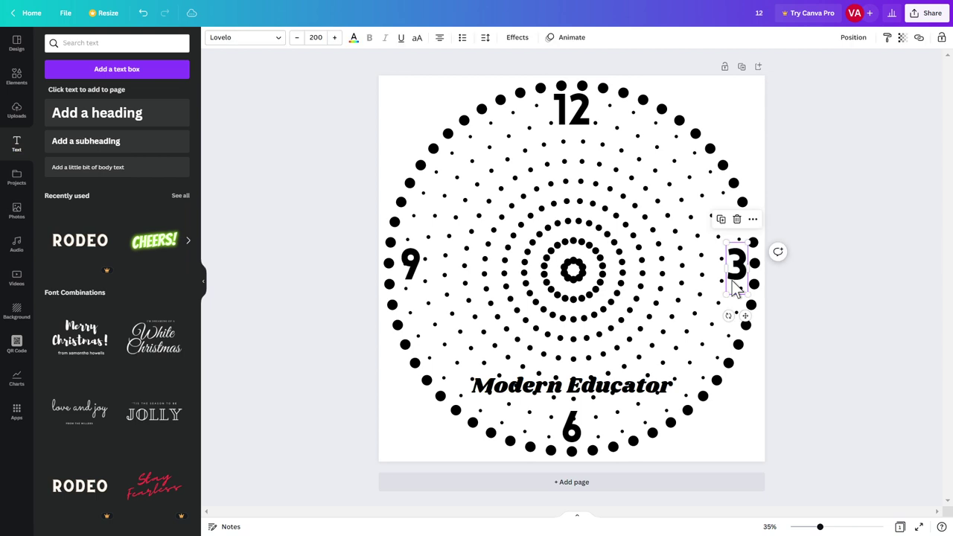
click(852, 37)
click(811, 141)
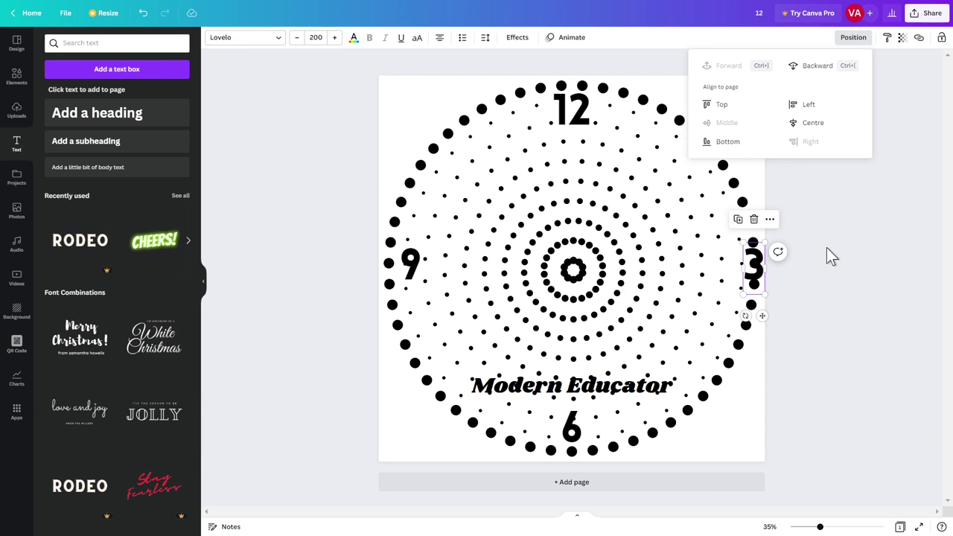
Step: Try aligning the 3 to the top of the page, and undo its alignment changes
click(716, 104)
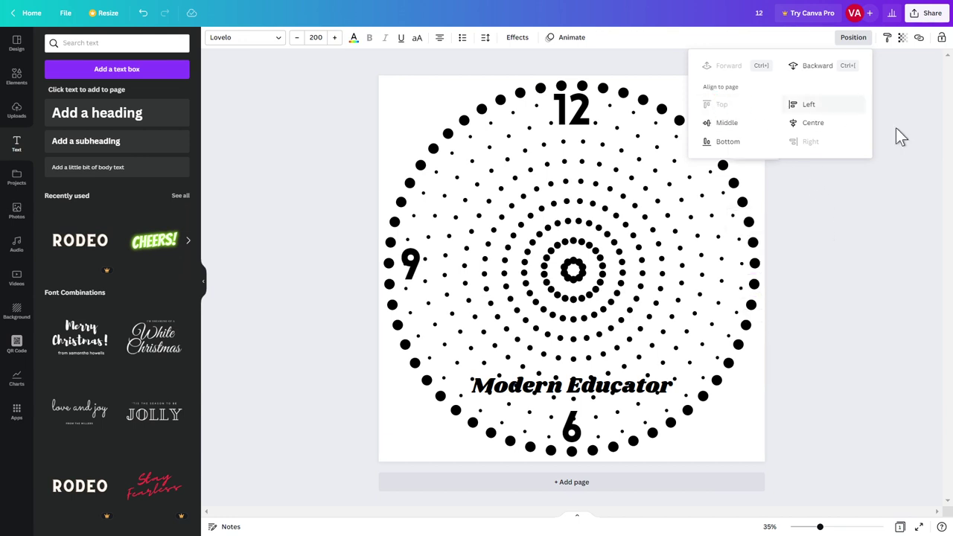
click(873, 236)
click(858, 173)
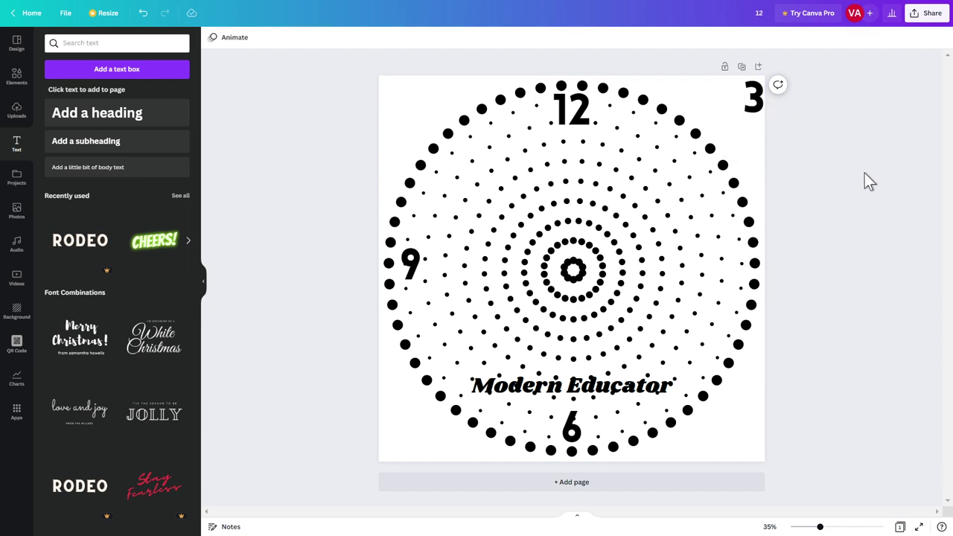
key(ctrl+z)
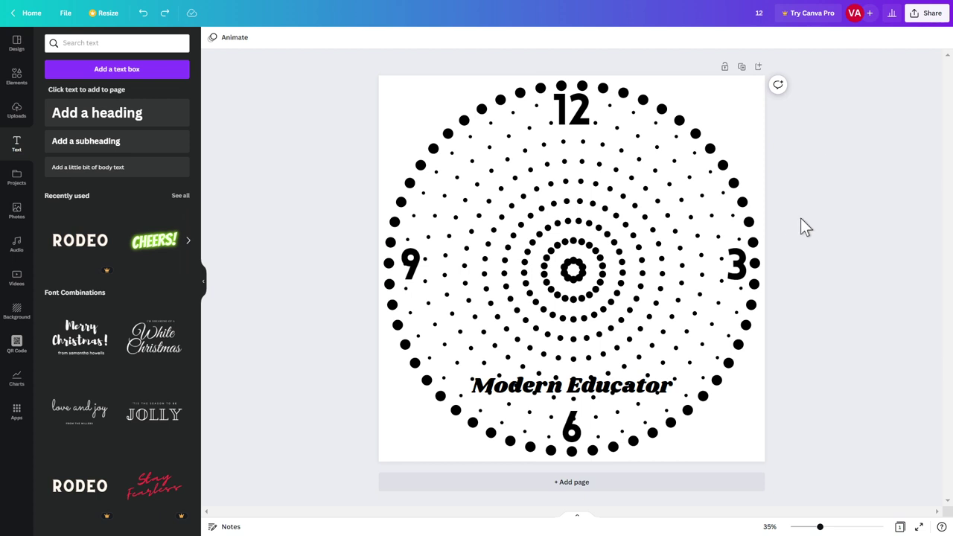
Step: Group the dotted circular pattern, the numbers 12, 3, 6 and 9, and the Modern Educator heading into one object
drag(332, 66, 856, 491)
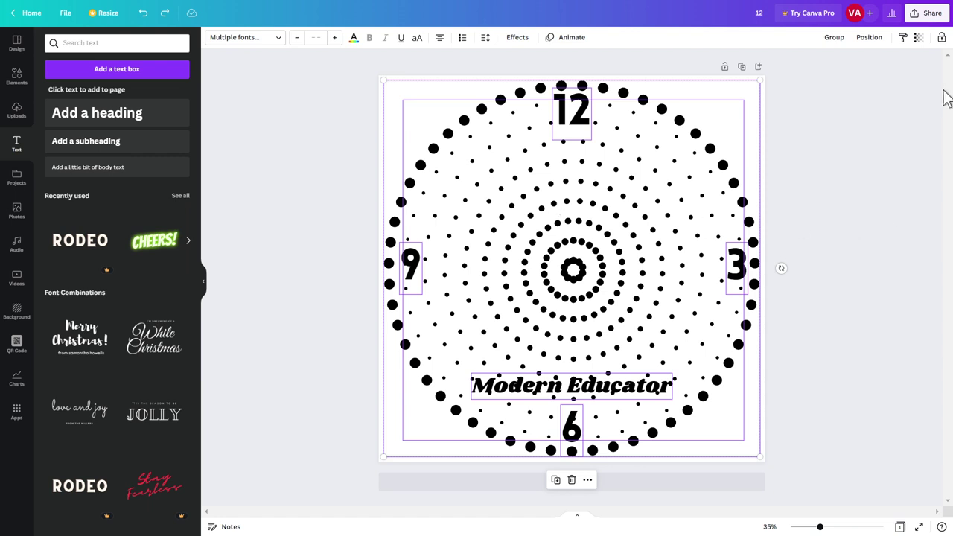
click(834, 39)
click(794, 164)
click(728, 260)
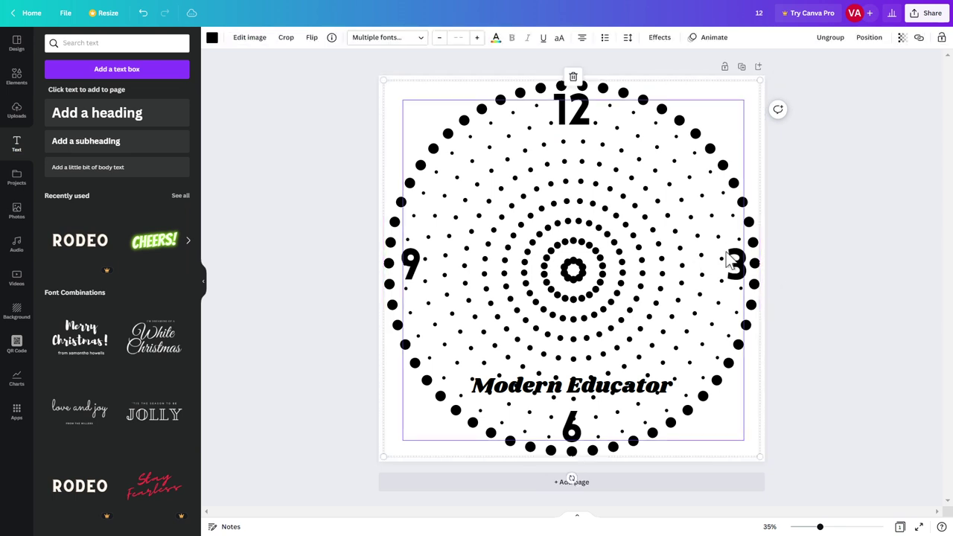
click(930, 185)
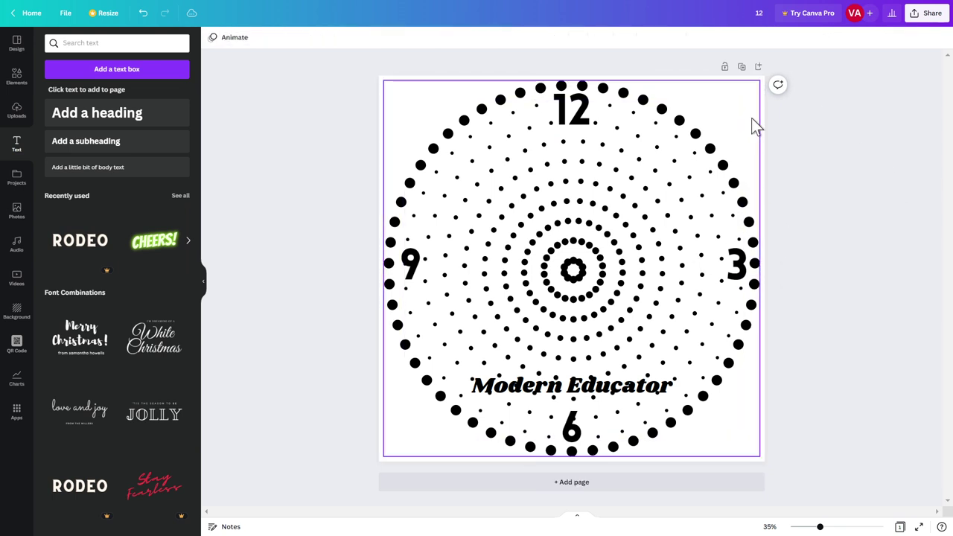
Step: Review the file types available for downloading the design, and close the download options
click(929, 15)
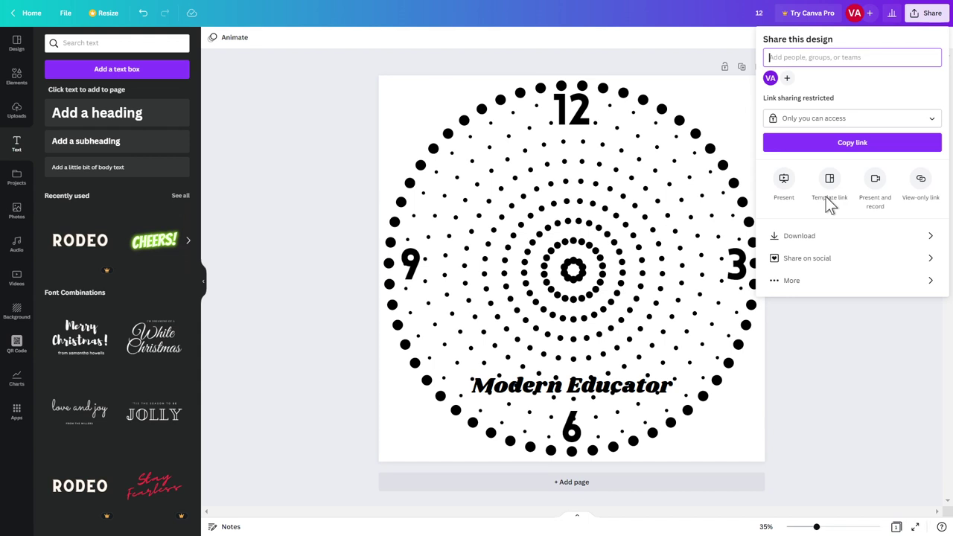
click(840, 246)
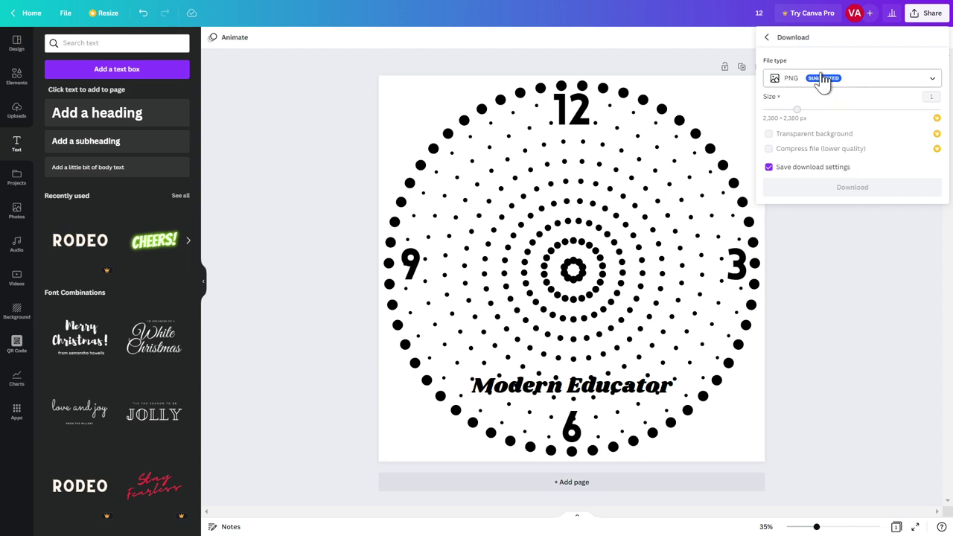
click(923, 82)
click(923, 86)
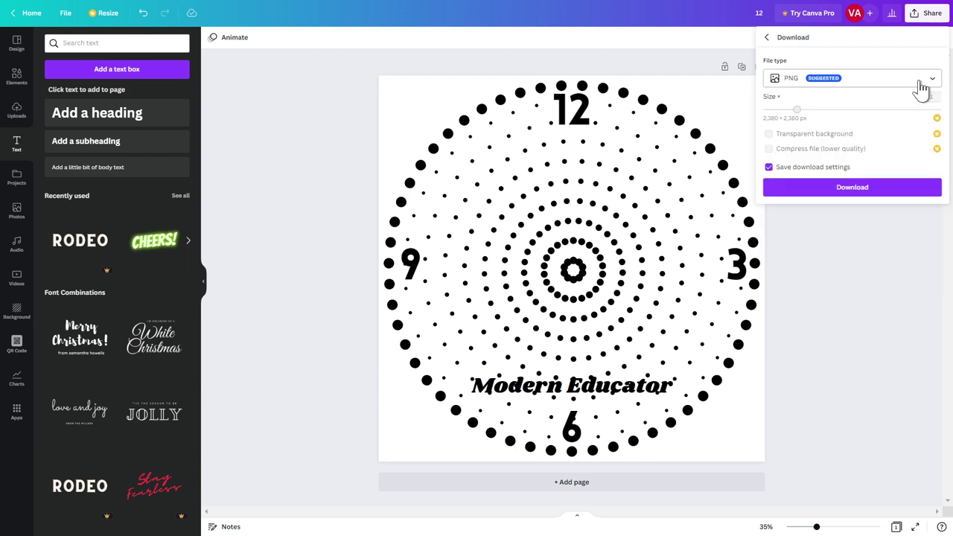
click(927, 85)
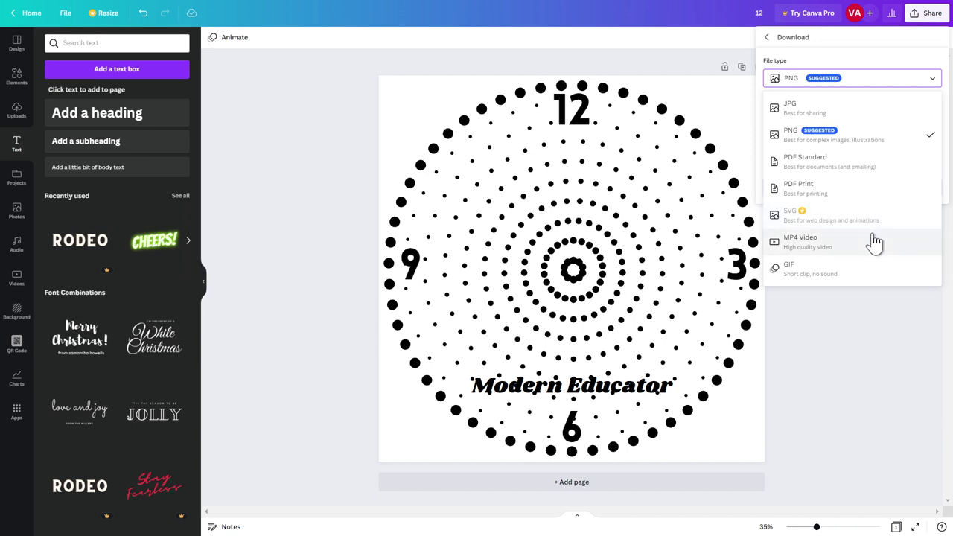
click(805, 323)
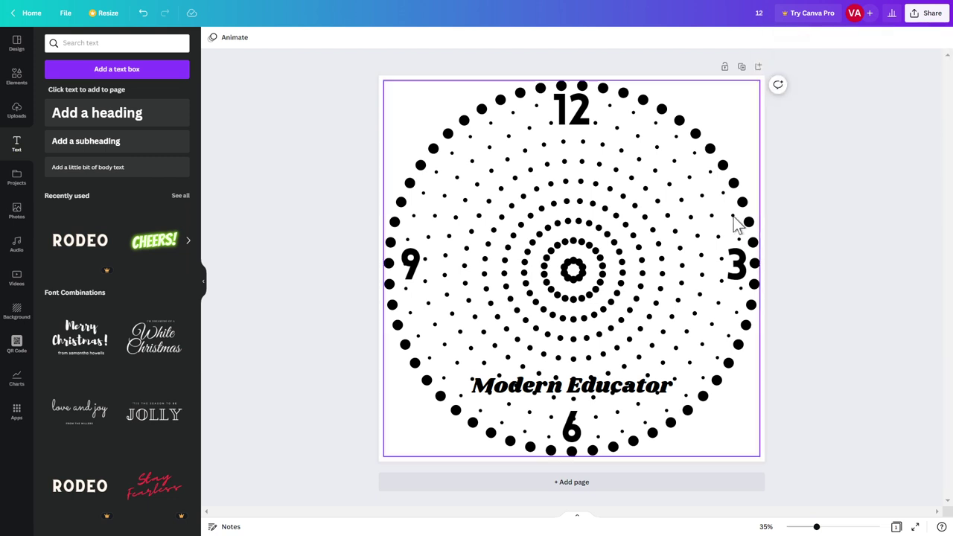
Step: Download the clock-face design as a PNG file
click(928, 12)
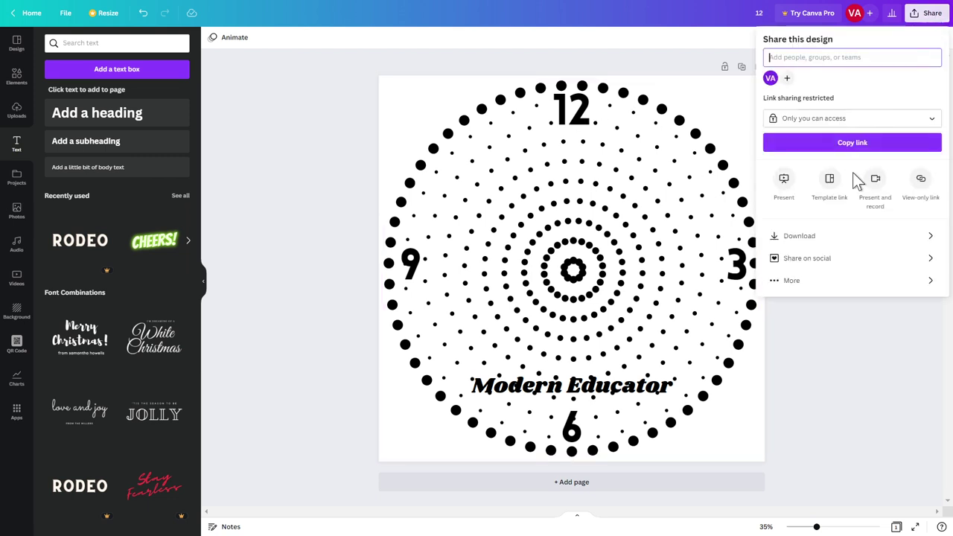
click(824, 239)
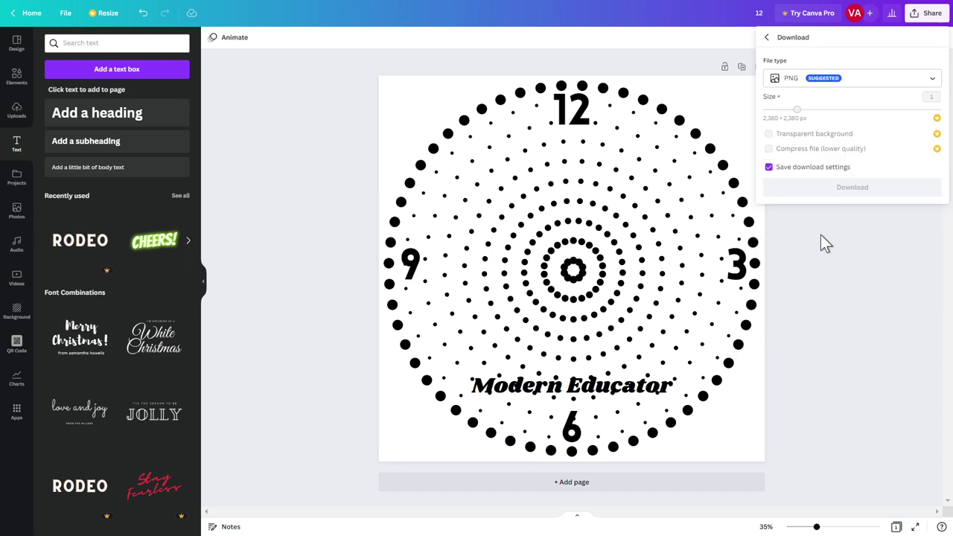
click(861, 84)
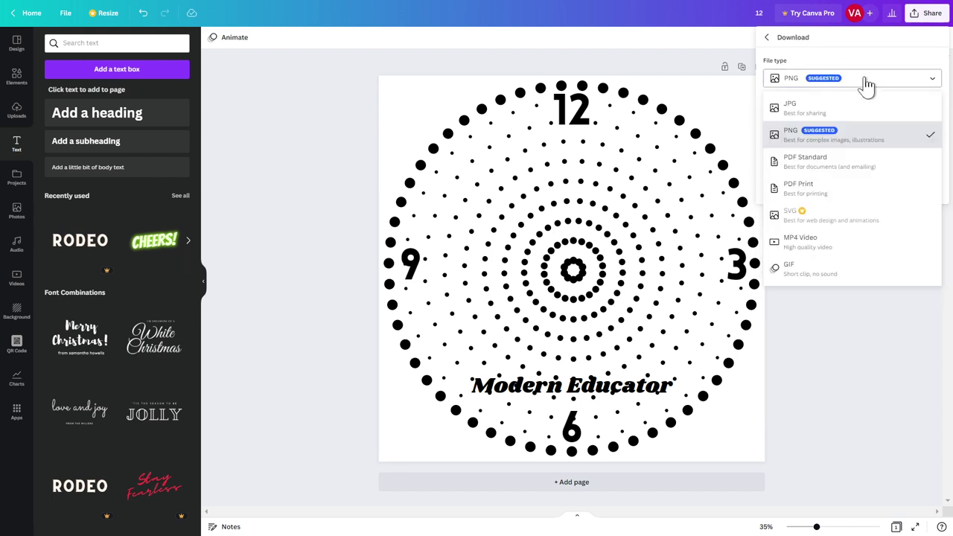
click(890, 146)
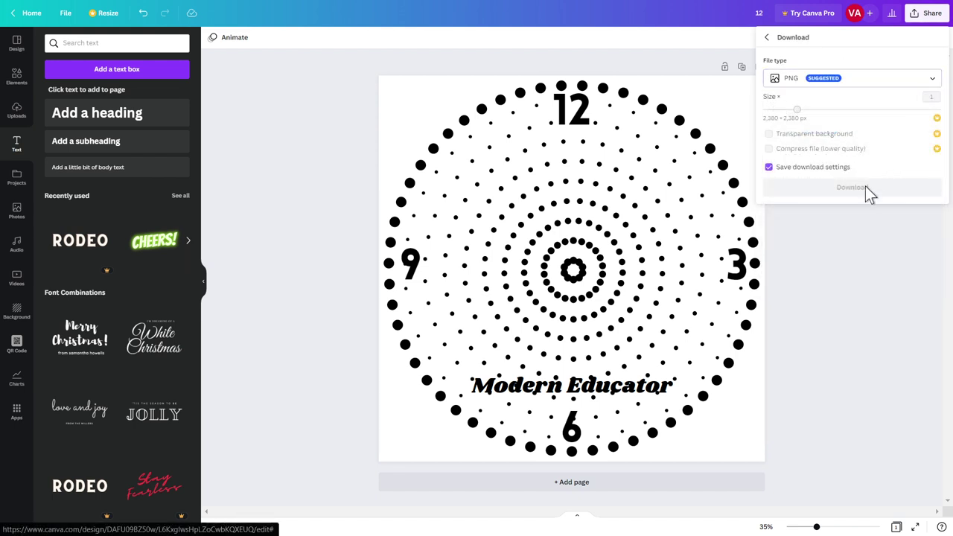
click(858, 189)
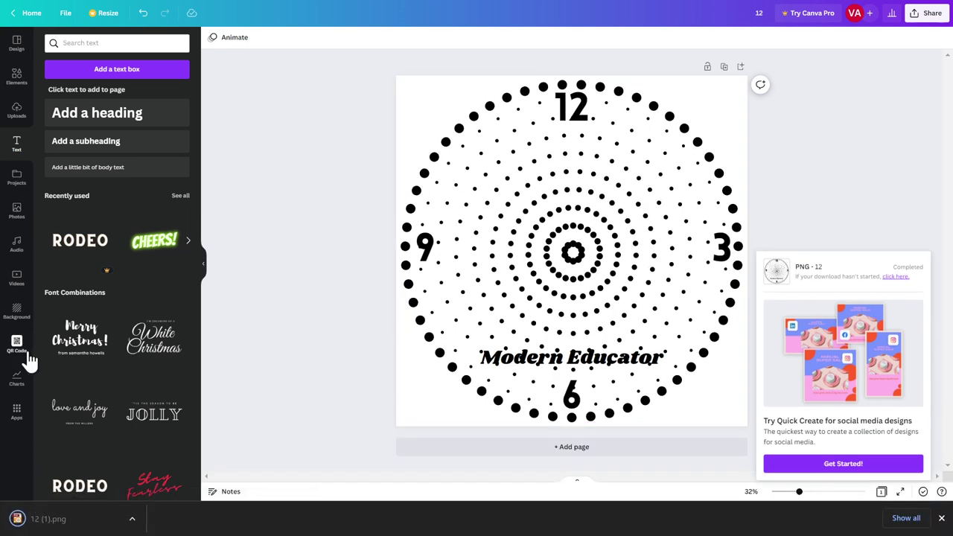
Step: Open the downloaded 12 (1).png in the image viewer and examine the sharpness of its dots and numbers at different magnifications
click(53, 523)
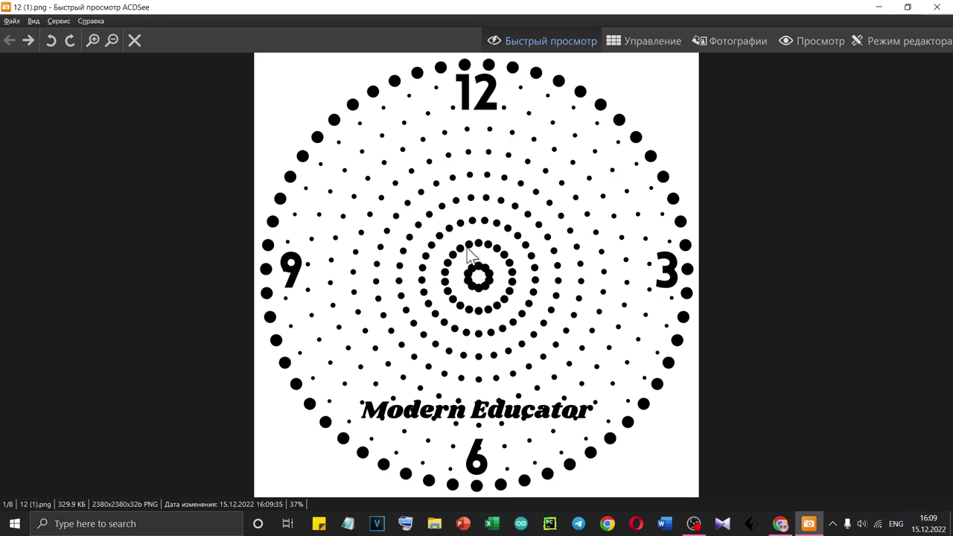
click(93, 40)
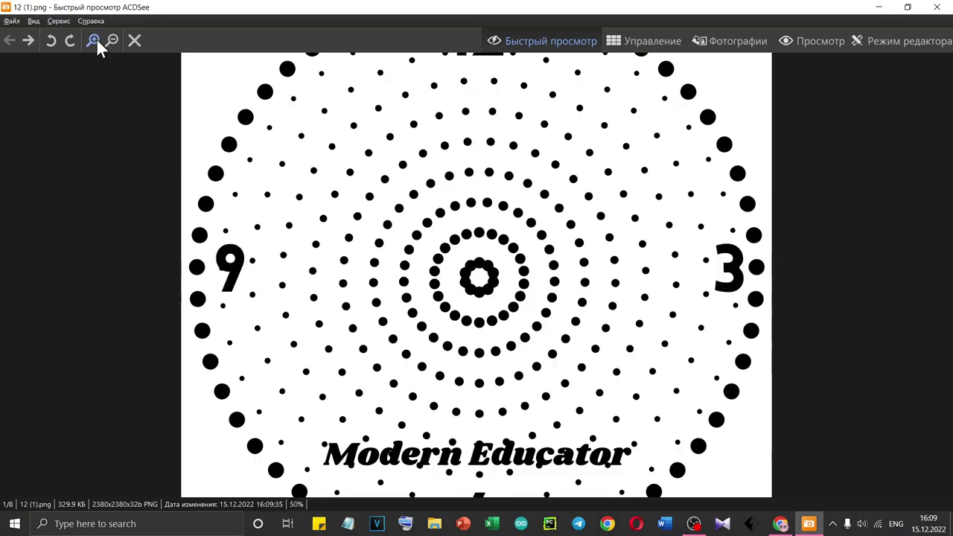
click(96, 41)
click(96, 41)
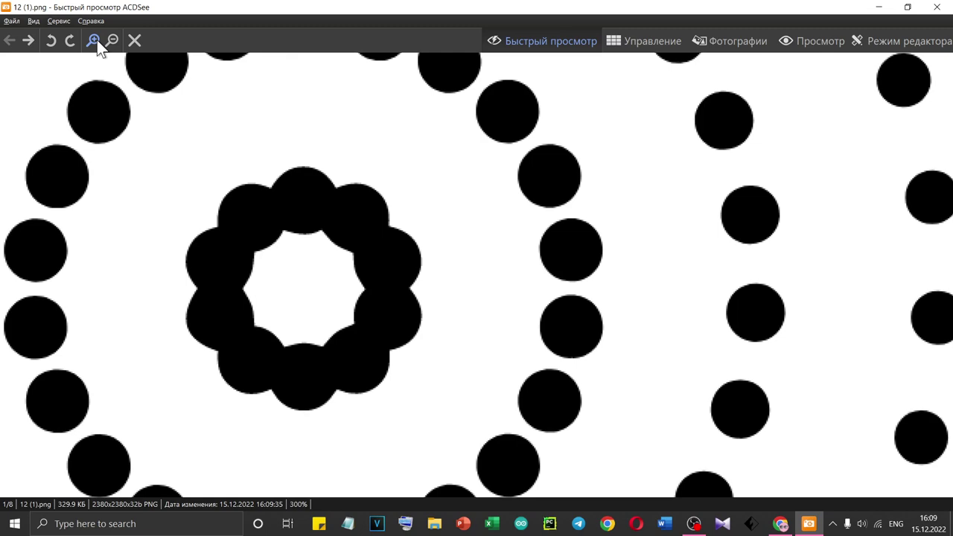
click(113, 40)
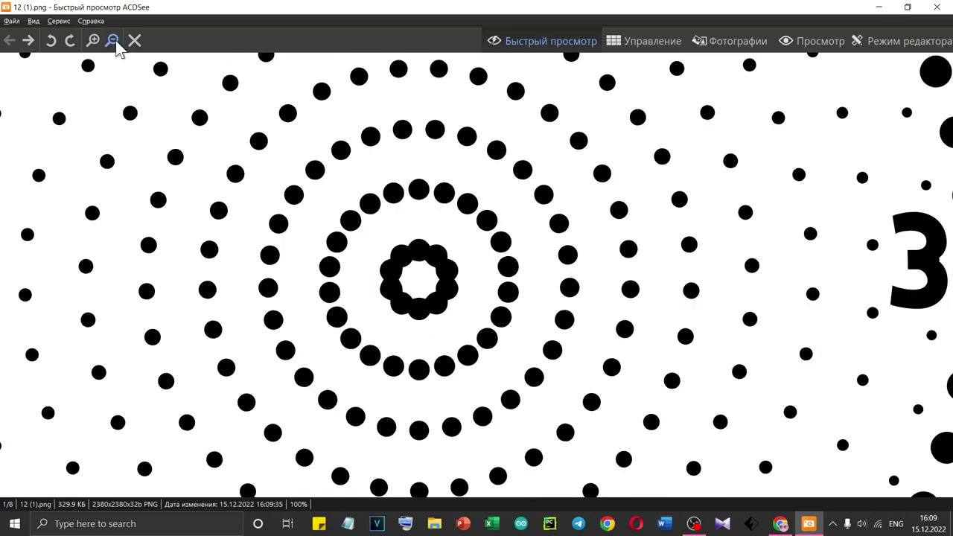
click(112, 40)
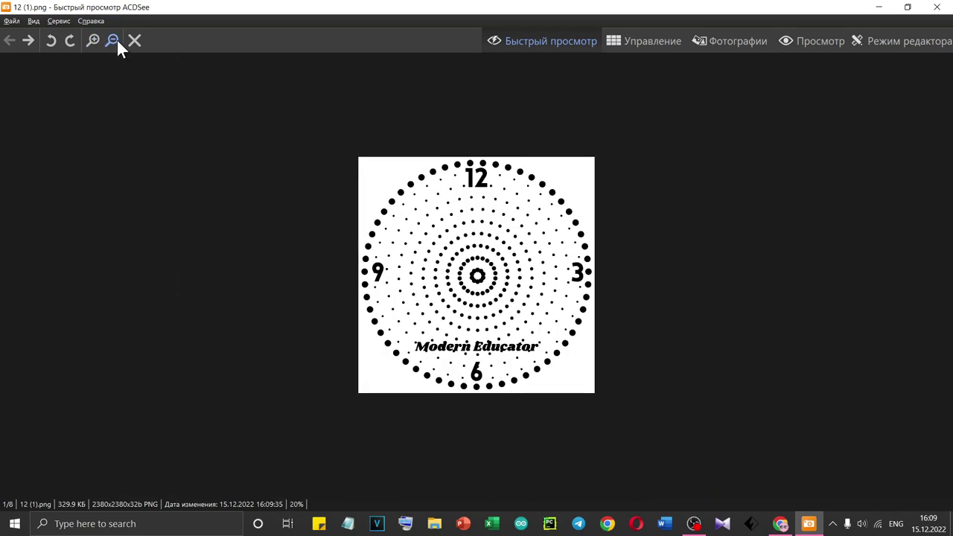
click(92, 40)
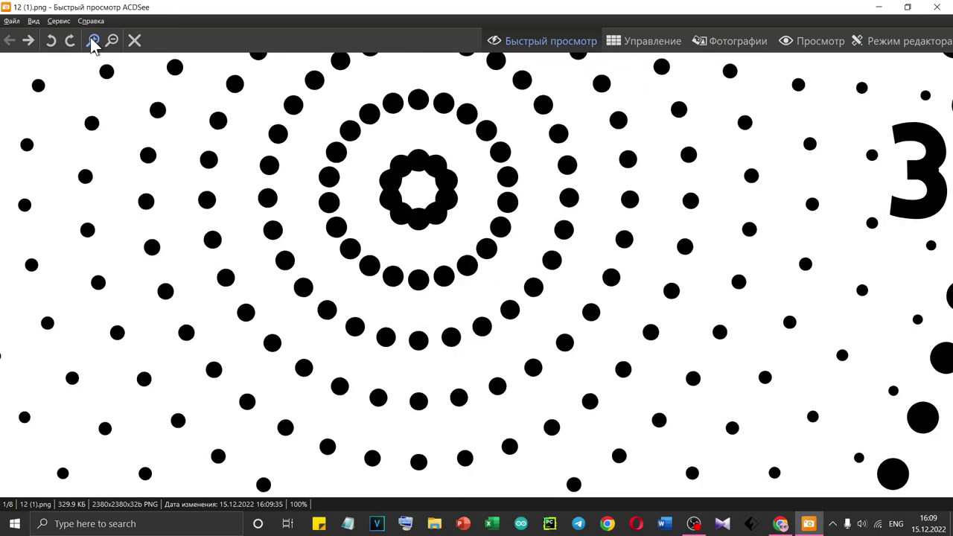
drag(446, 198, 485, 272)
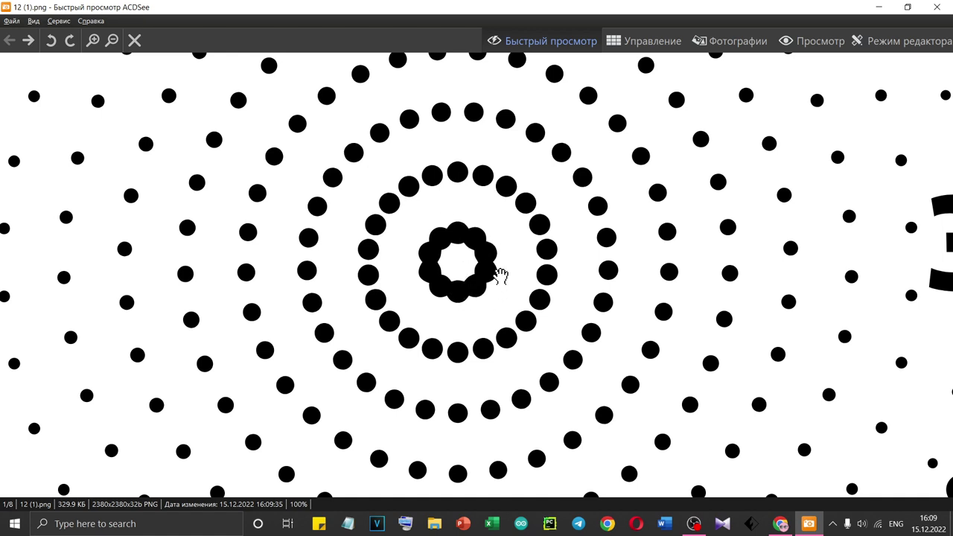
click(111, 42)
click(111, 43)
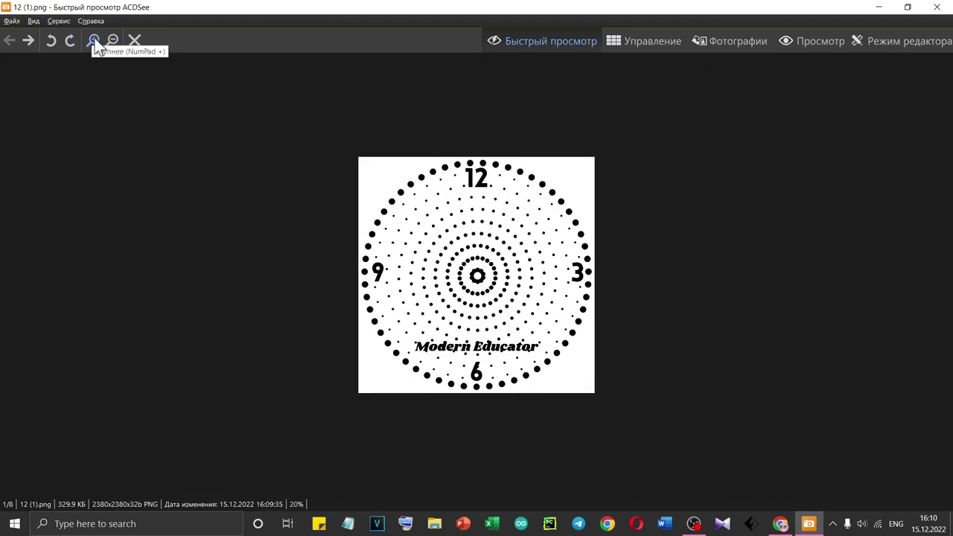
click(94, 38)
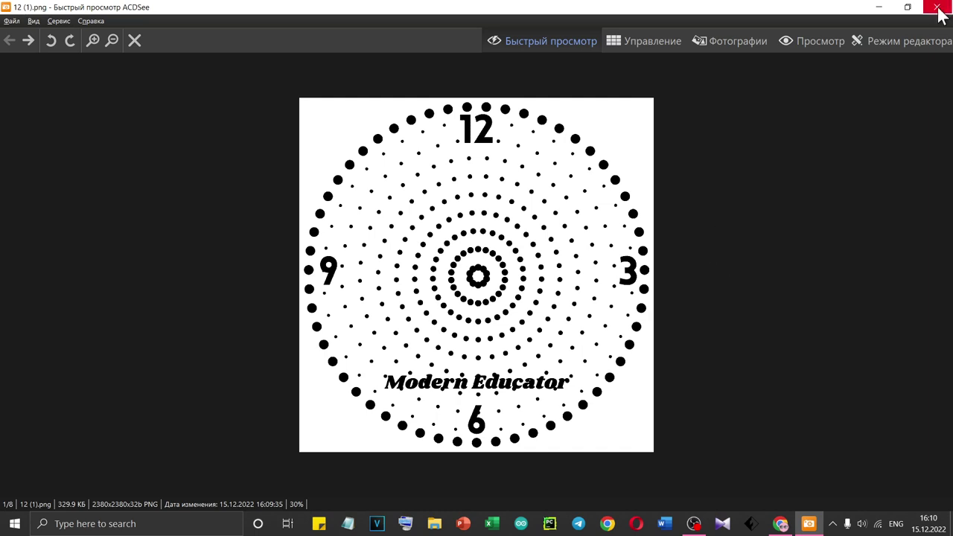
click(878, 7)
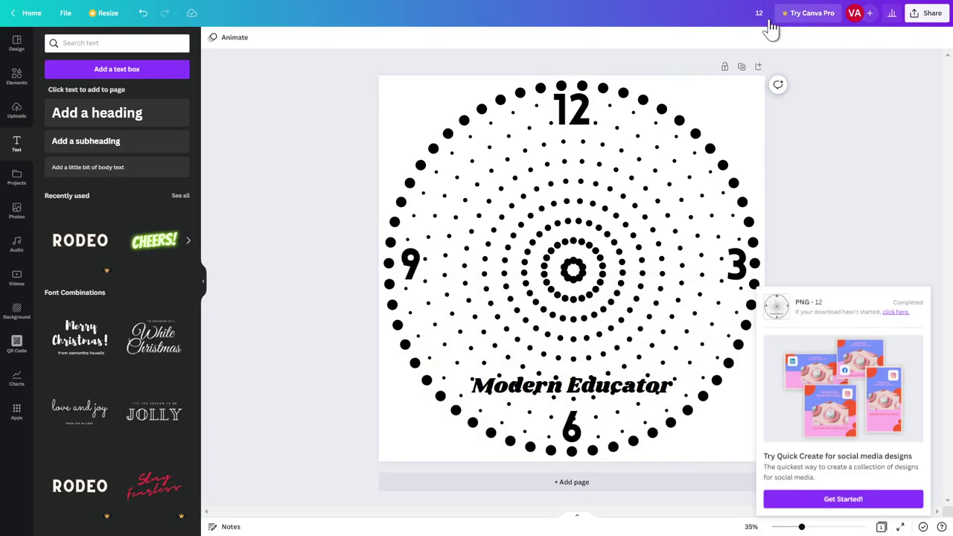
Step: Show the Snapmaker Luban shortcut on the desktop, and return to the Canva design in the browser
click(478, 45)
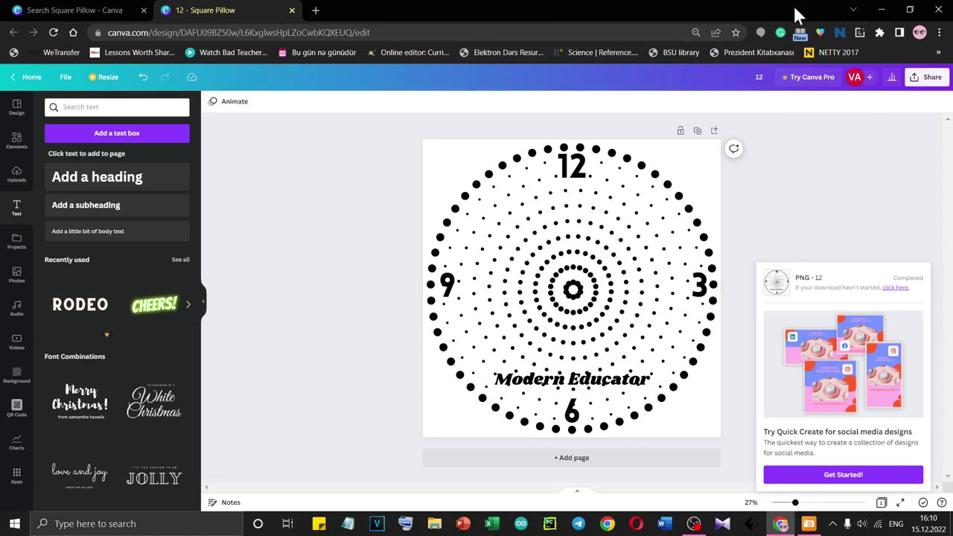
click(880, 11)
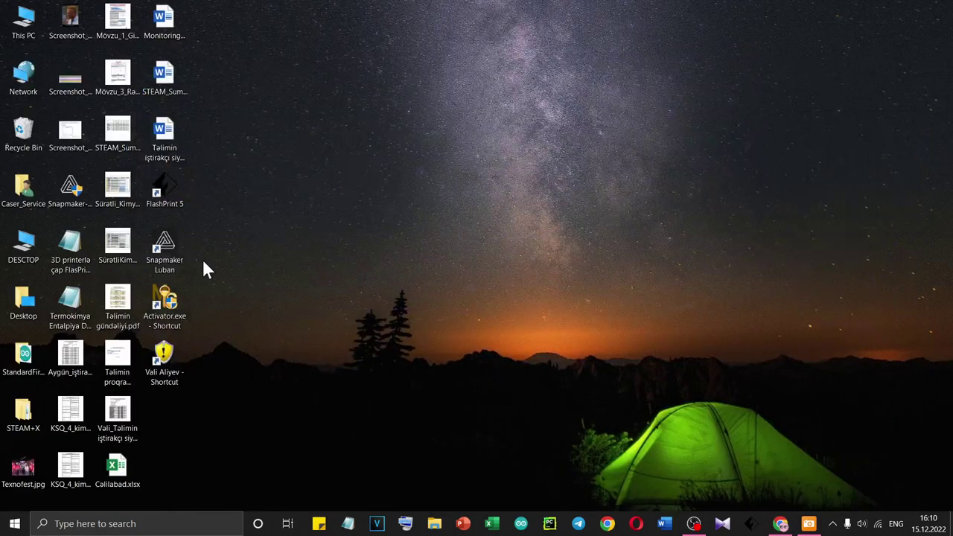
double_click(180, 234)
click(779, 523)
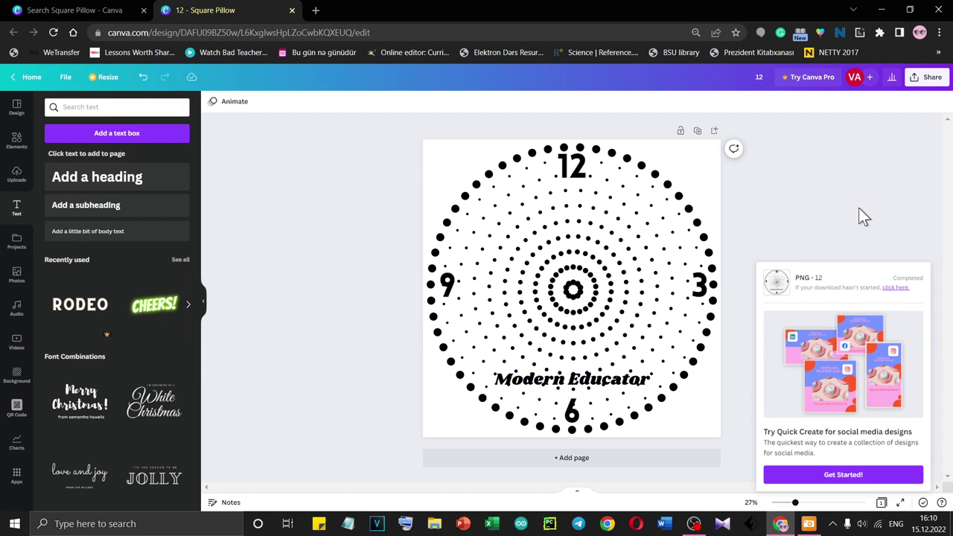
Step: Review the full list of publishing options and the people-access settings for sharing the design
click(938, 78)
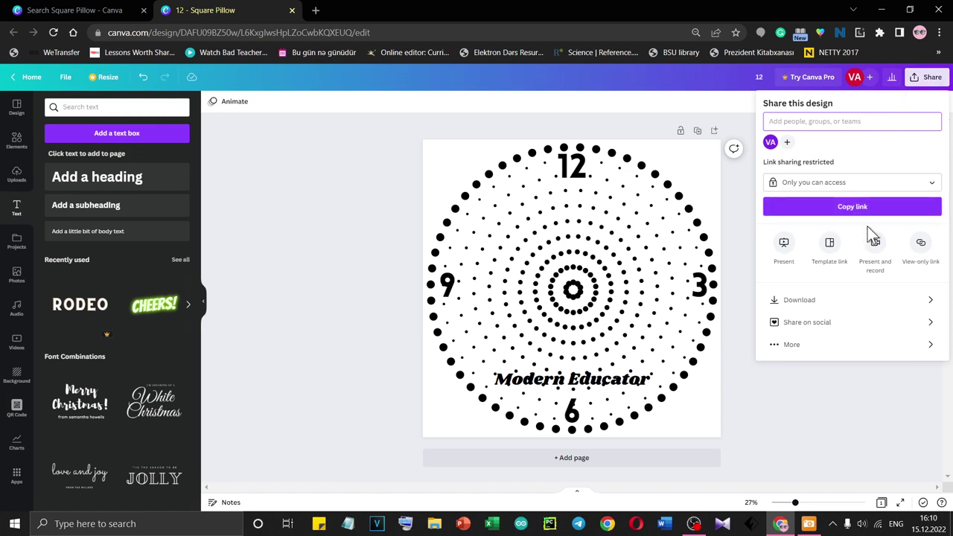
click(825, 345)
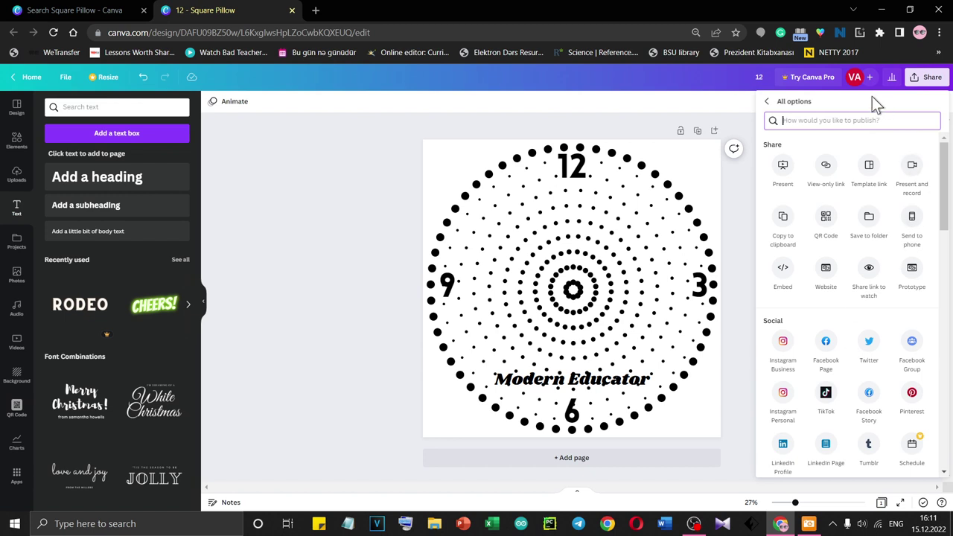
click(767, 102)
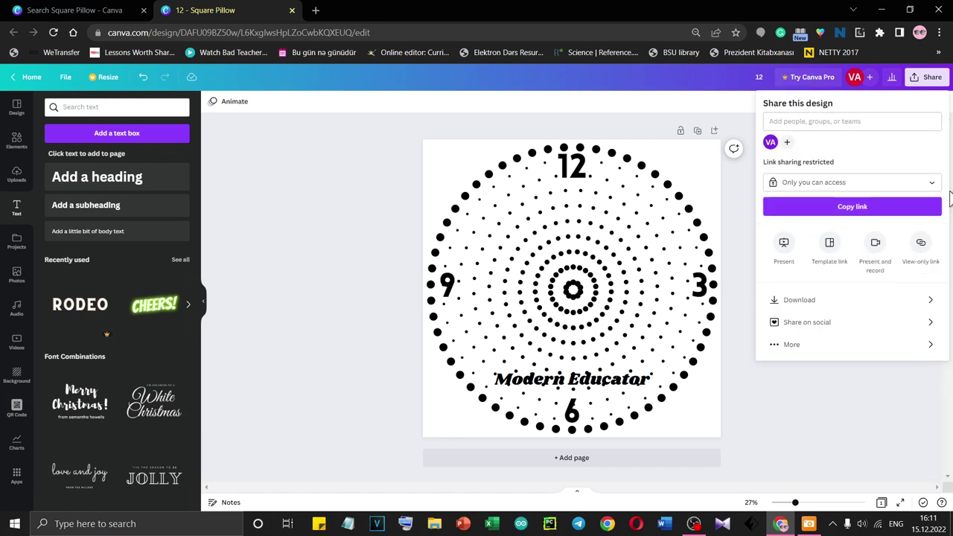
click(786, 142)
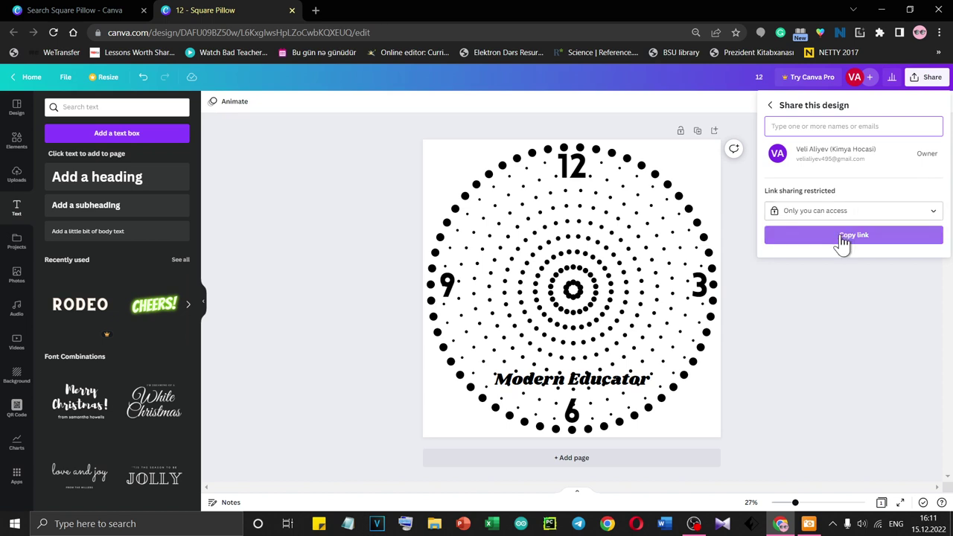
click(813, 324)
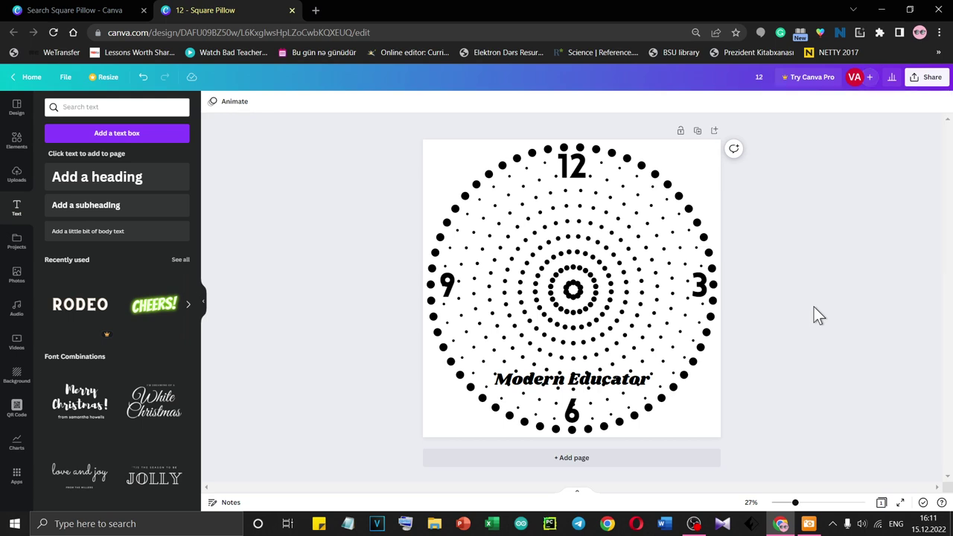